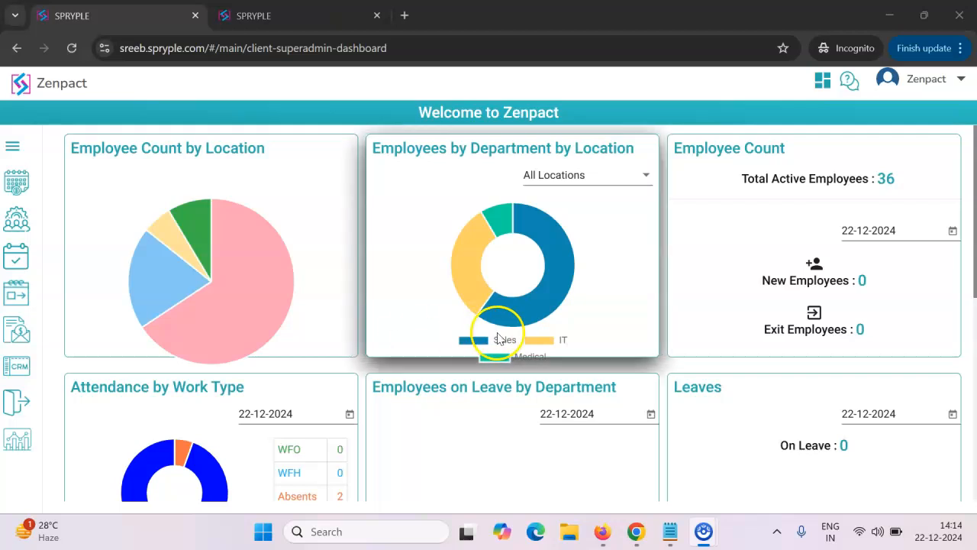
- Log out of the company account and log back in with the saved credentials
{"action": "mouse_move", "coordinate": [271, 345]}
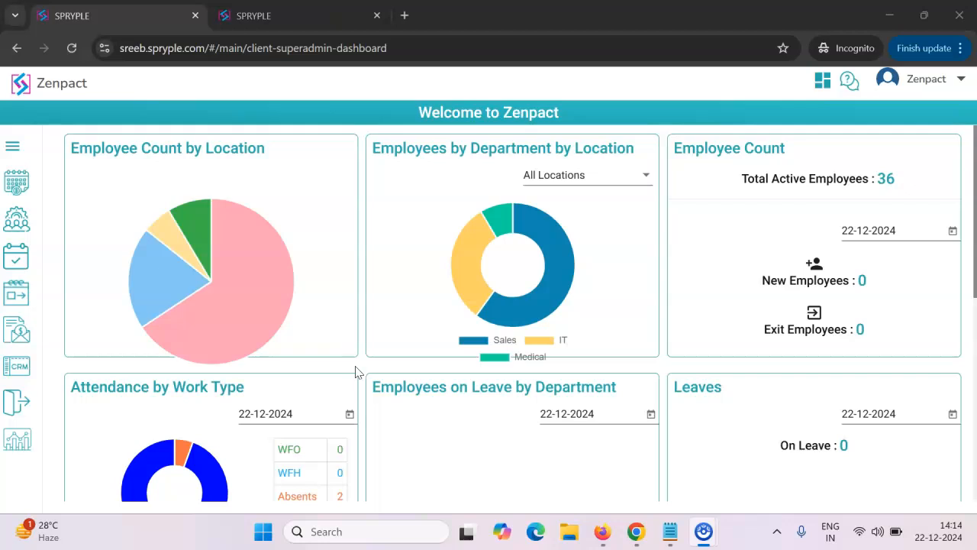
{"action": "left_click", "coordinate": [939, 79]}
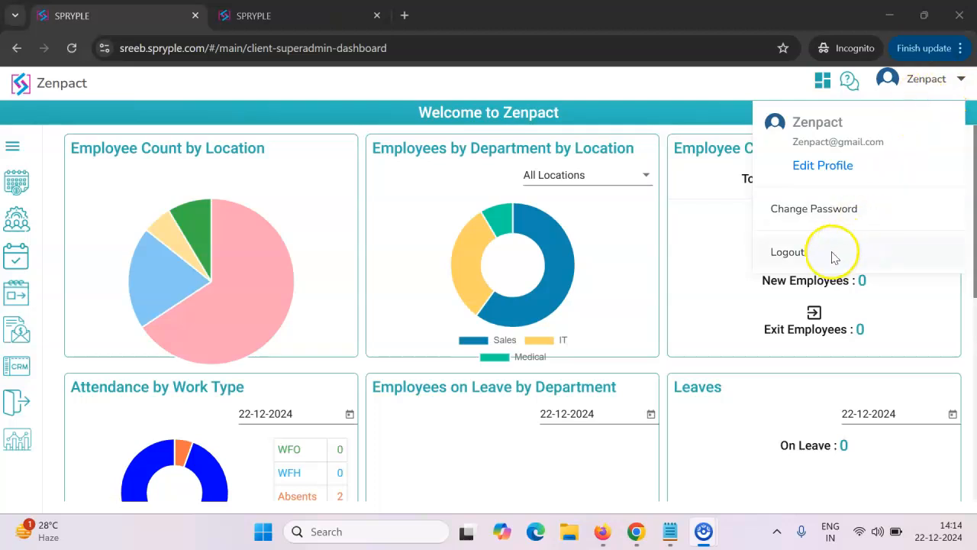
{"action": "left_click", "coordinate": [720, 257]}
{"action": "left_click", "coordinate": [913, 76]}
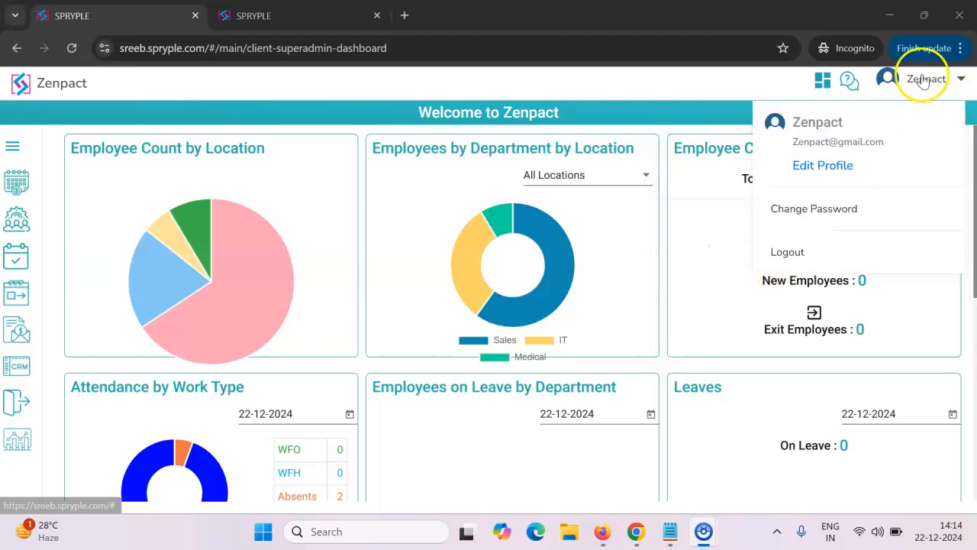
{"action": "left_click", "coordinate": [787, 256]}
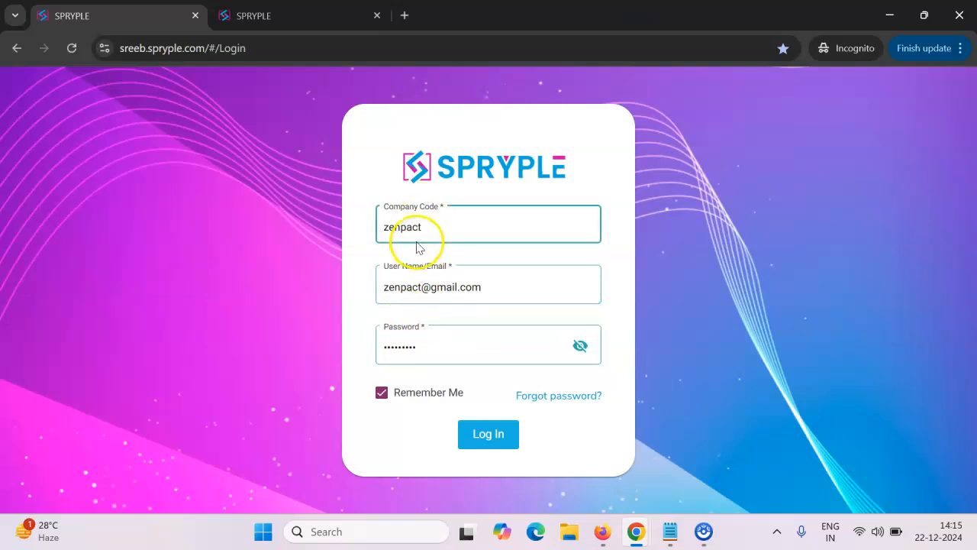
{"action": "left_click", "coordinate": [470, 426]}
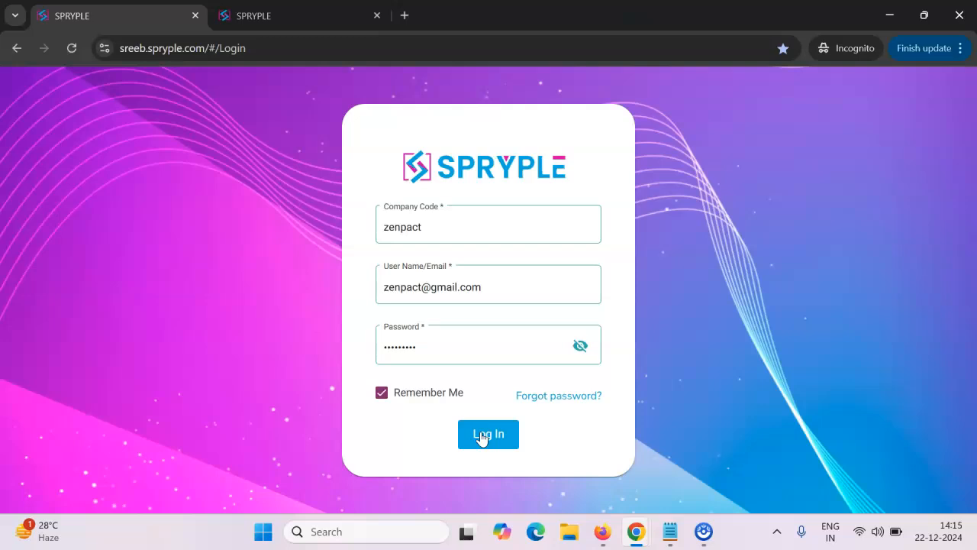
{"action": "left_click", "coordinate": [481, 436]}
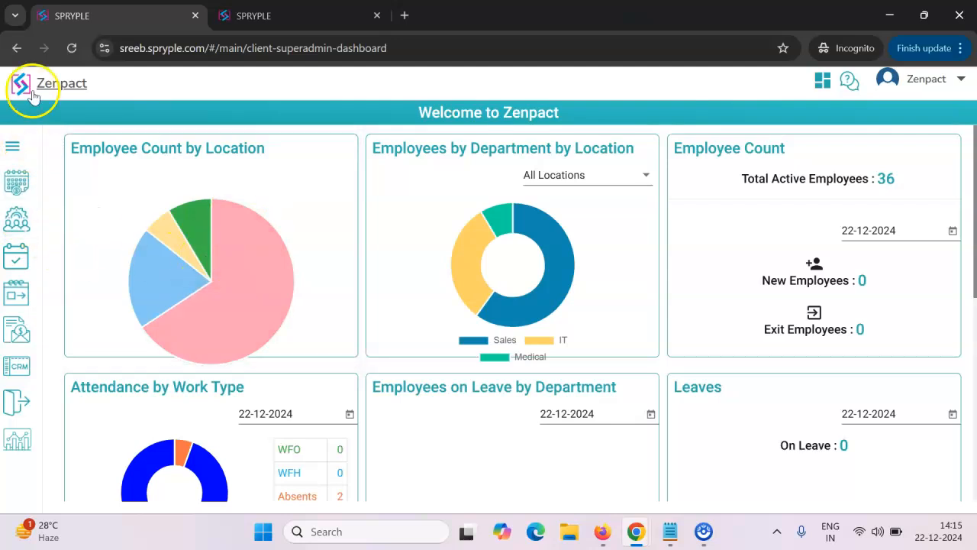
- Open the Shift page in the Admin section of Employee Management
{"action": "left_click", "coordinate": [17, 227]}
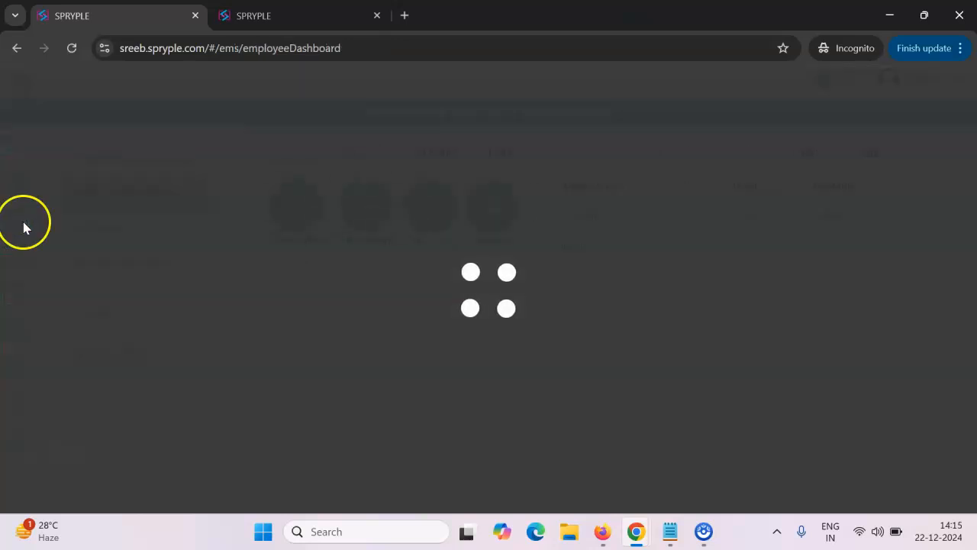
{"action": "left_click", "coordinate": [108, 322]}
{"action": "scroll", "coordinate": [109, 319], "scroll_direction": "down", "scroll_amount": 2}
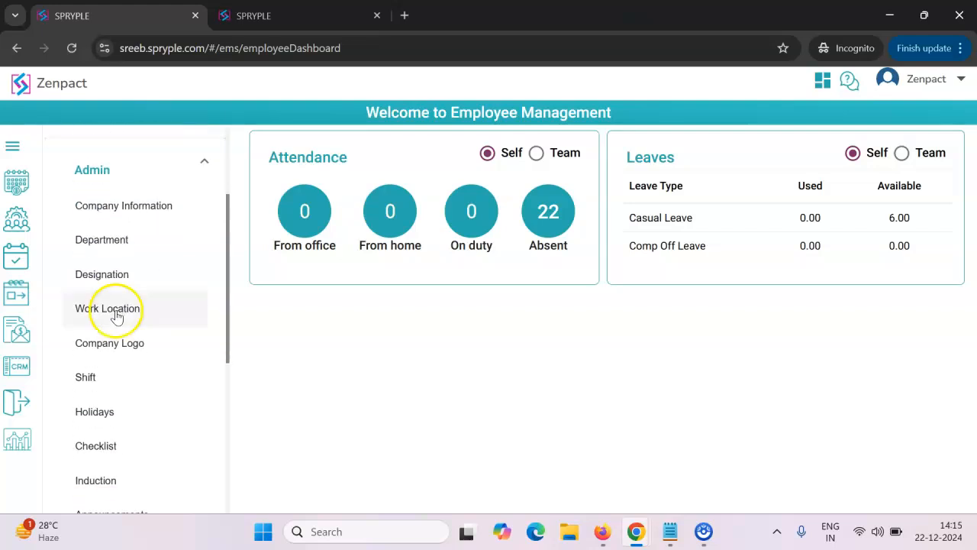
{"action": "left_click", "coordinate": [95, 379]}
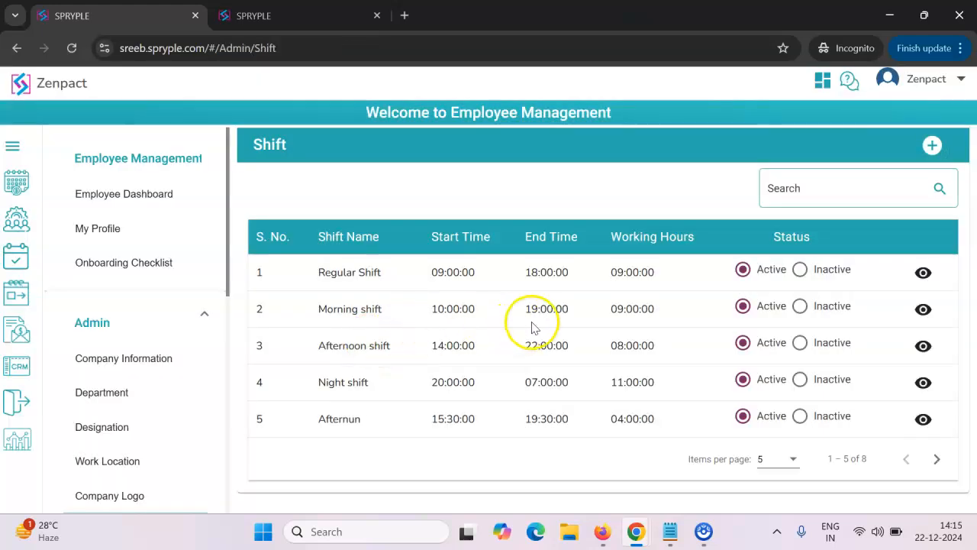
- Show 8 items per page in the shift table and review the existing shifts' timings and statuses
{"action": "left_click", "coordinate": [768, 459]}
{"action": "left_click", "coordinate": [766, 484]}
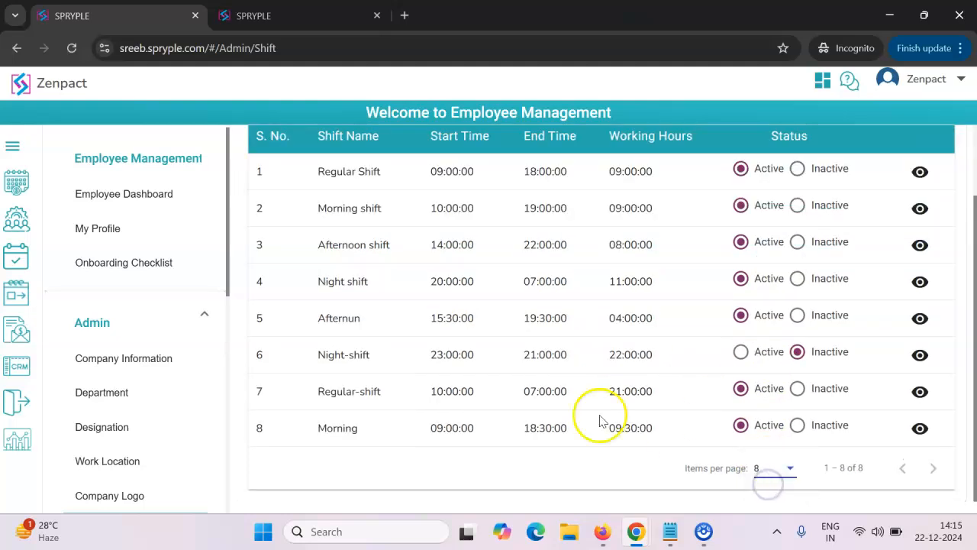
{"action": "scroll", "coordinate": [405, 410], "scroll_direction": "up", "scroll_amount": 1}
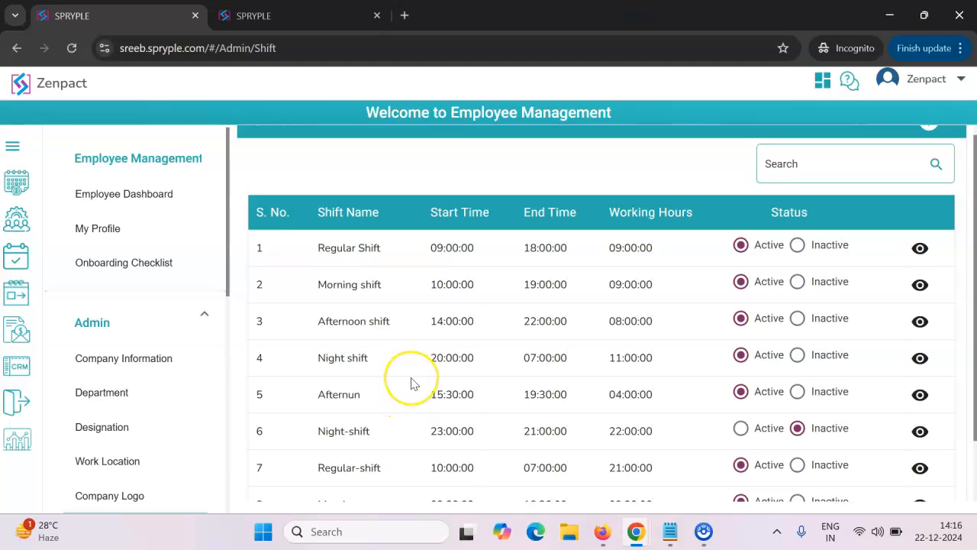
{"action": "scroll", "coordinate": [410, 382], "scroll_direction": "down", "scroll_amount": 1}
{"action": "scroll", "coordinate": [410, 384], "scroll_direction": "up", "scroll_amount": 2}
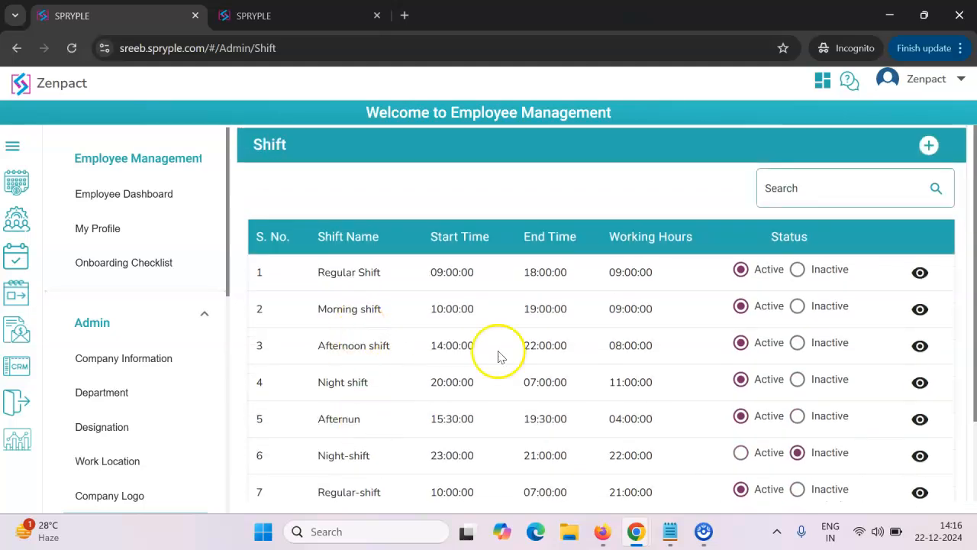
{"action": "scroll", "coordinate": [734, 241], "scroll_direction": "down", "scroll_amount": 1}
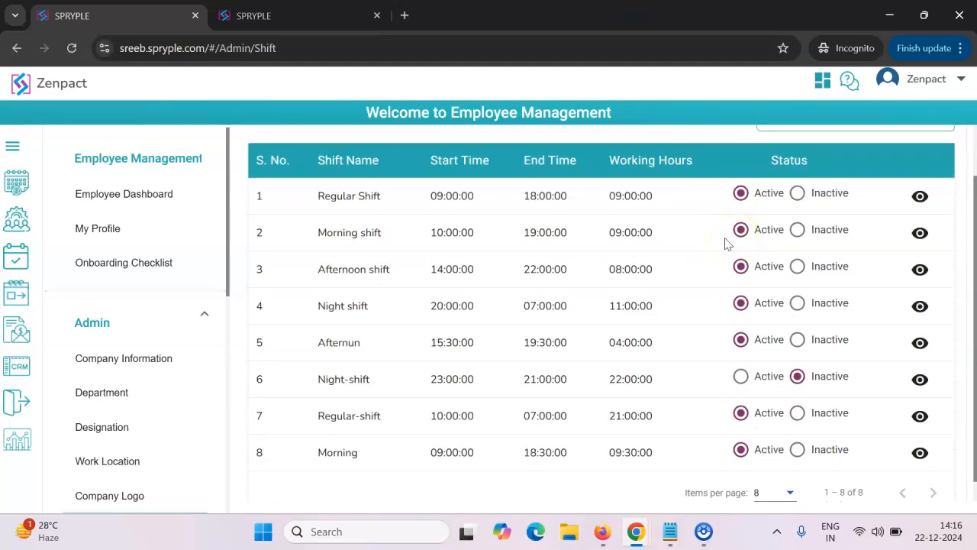
{"action": "left_click", "coordinate": [894, 83]}
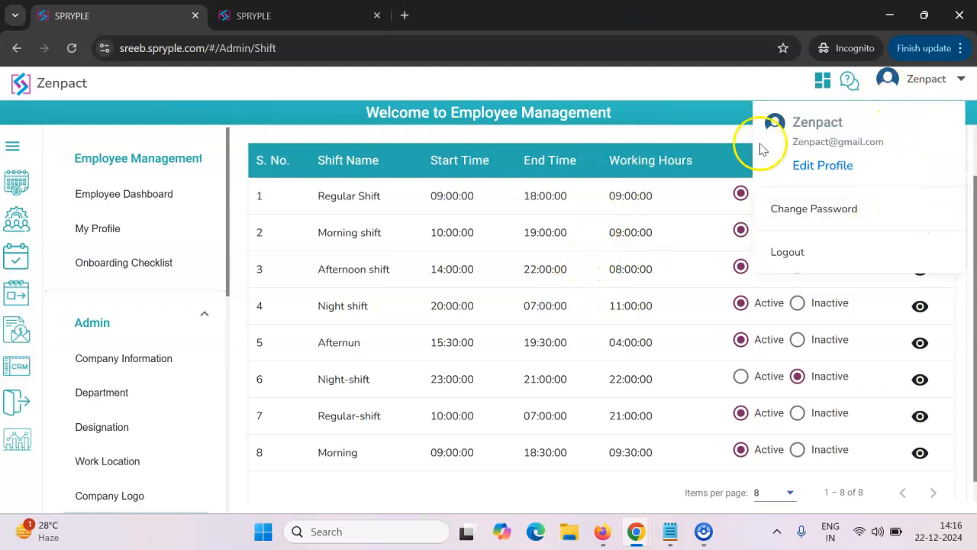
{"action": "left_click", "coordinate": [735, 136]}
- Start a new shift and name it "10:30AM To 7:30PM"
{"action": "scroll", "coordinate": [814, 209], "scroll_direction": "up", "scroll_amount": 1}
{"action": "left_click", "coordinate": [930, 147]}
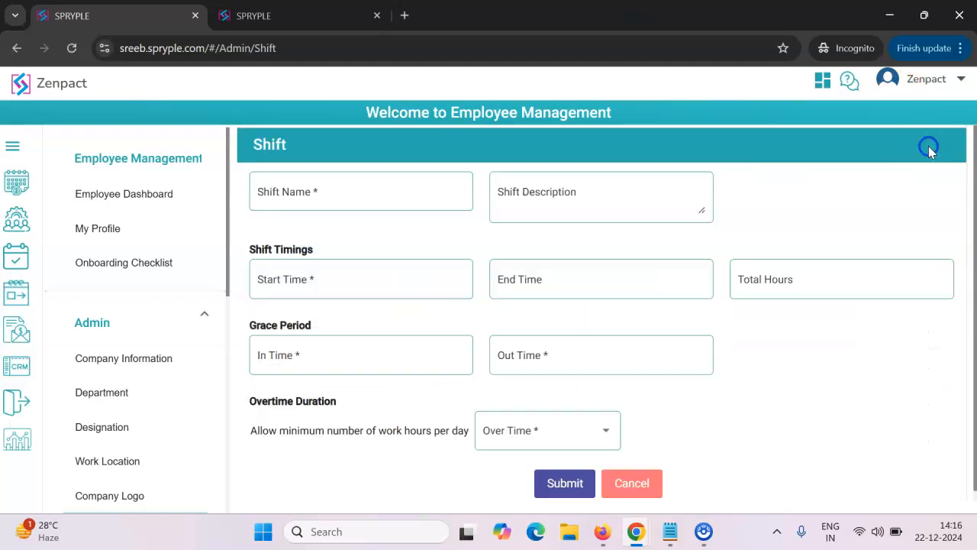
{"action": "left_click", "coordinate": [369, 194]}
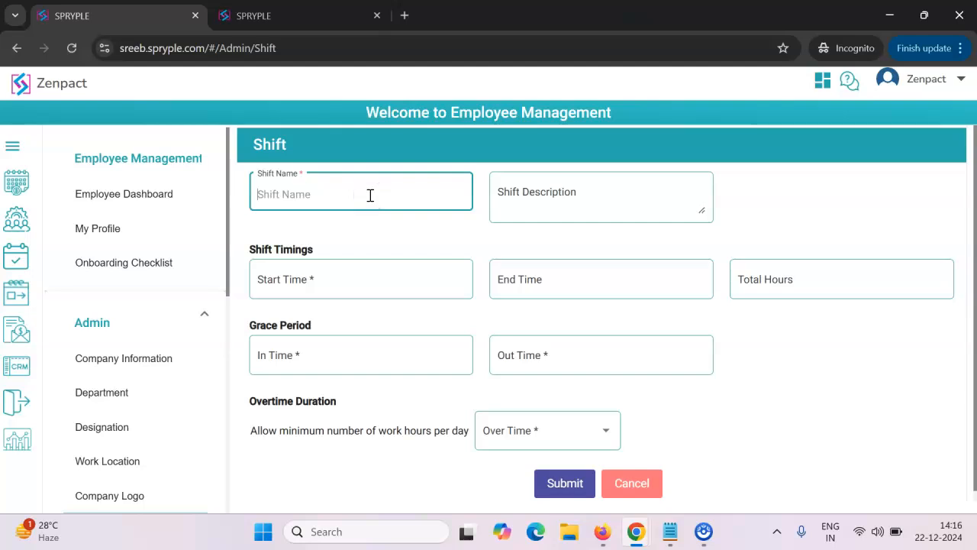
{"action": "type", "text": "10:30 To 7"}
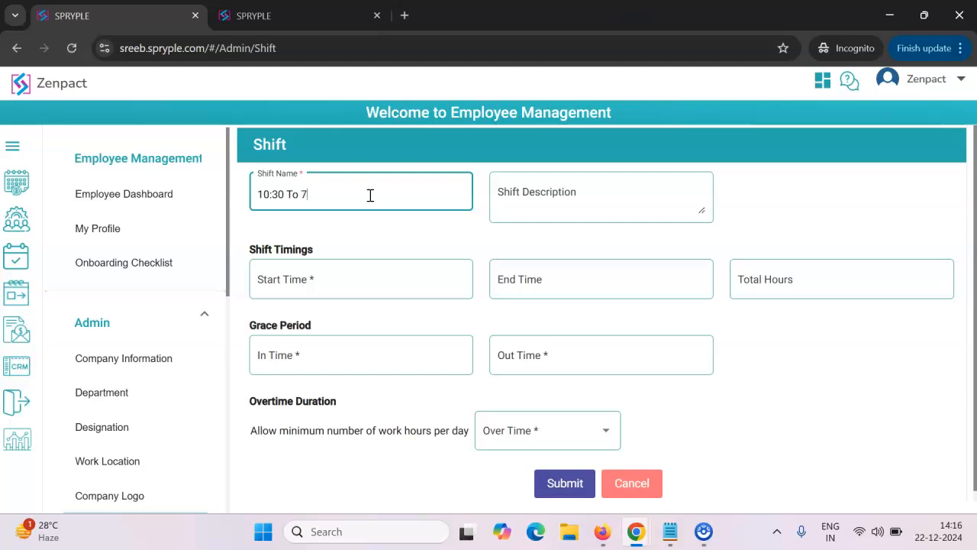
{"action": "type", "text": ":30PM"}
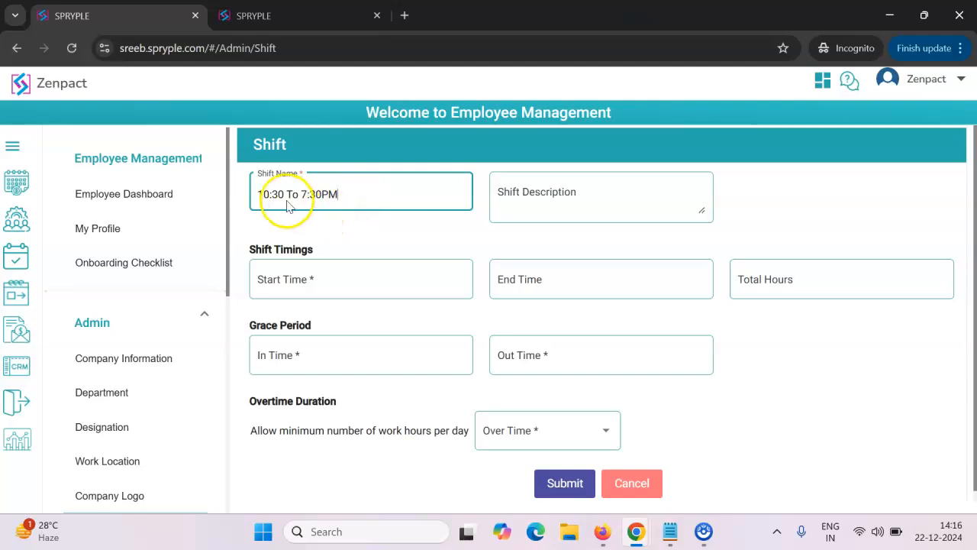
{"action": "left_click", "coordinate": [282, 201]}
{"action": "type", "text": "AM"}
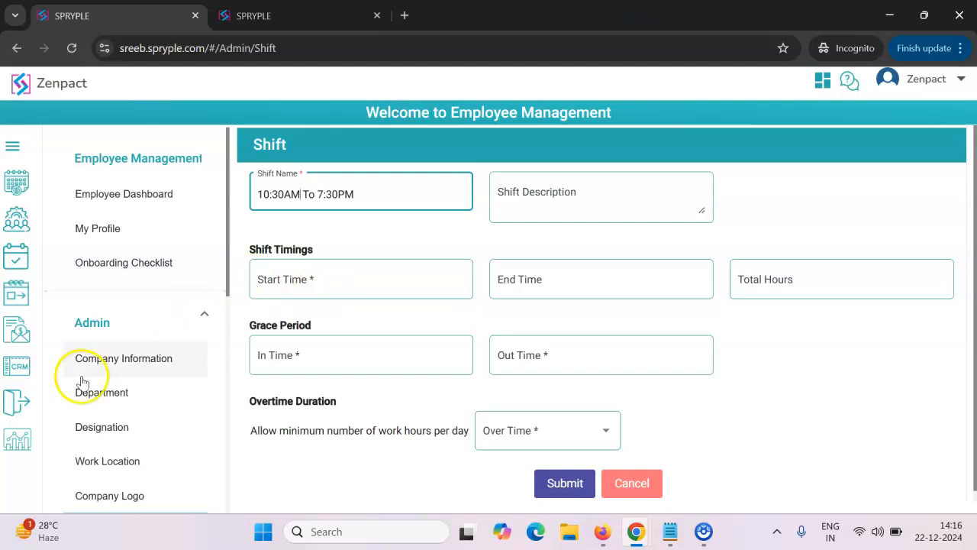
{"action": "left_click_drag", "start_coordinate": [259, 195], "coordinate": [354, 191]}
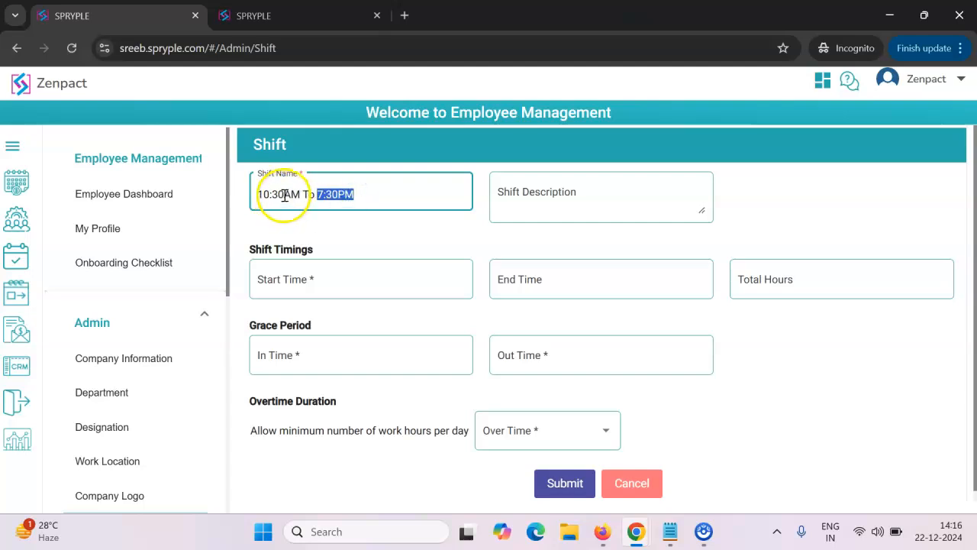
{"action": "left_click", "coordinate": [368, 194]}
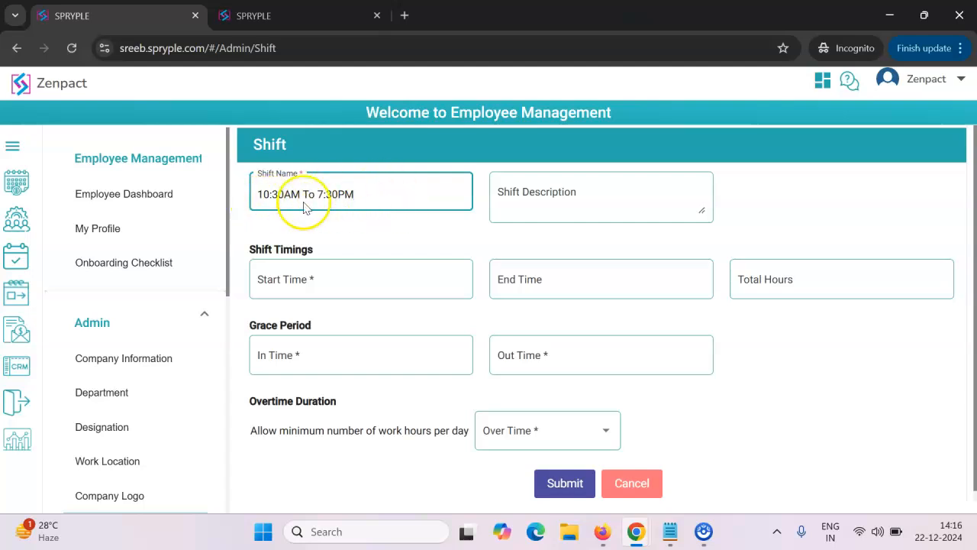
{"action": "left_click", "coordinate": [290, 278]}
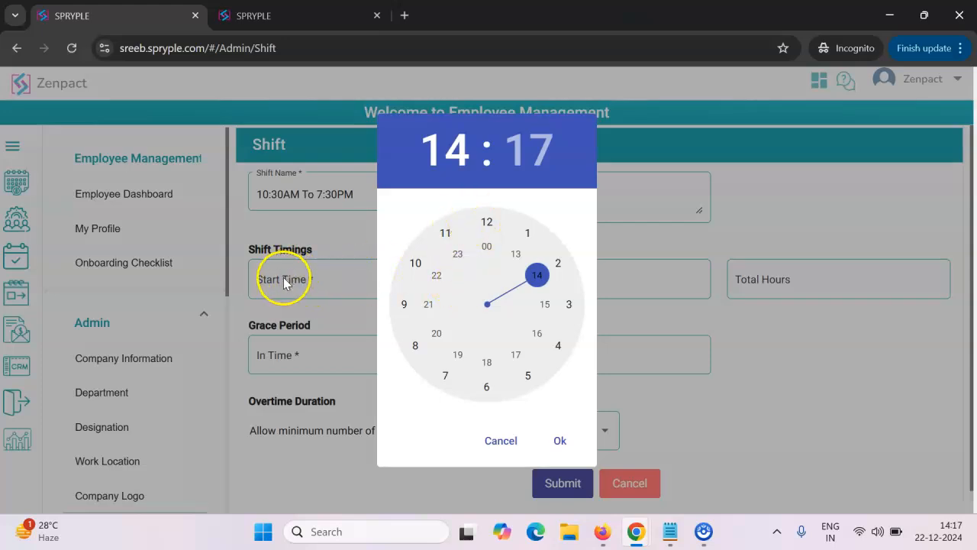
{"action": "left_click", "coordinate": [284, 276]}
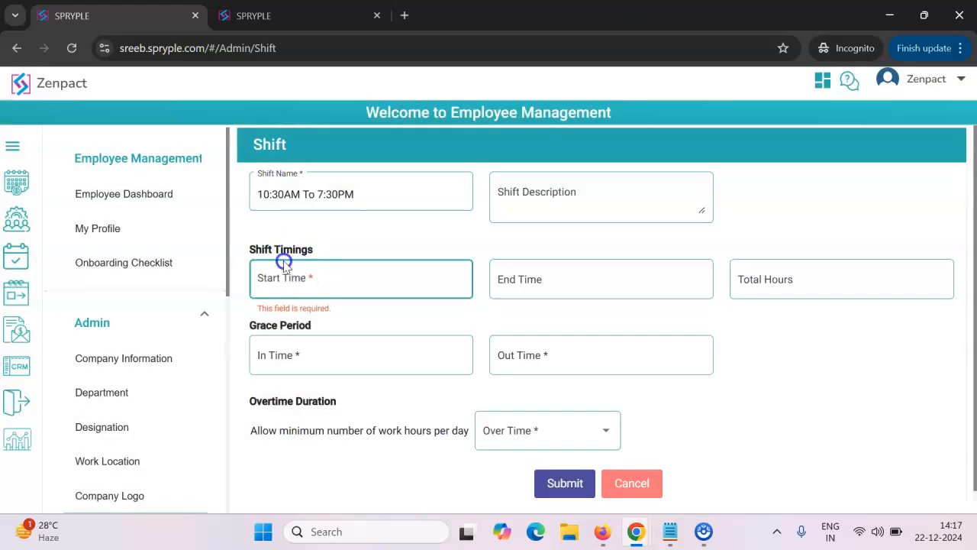
{"action": "left_click", "coordinate": [281, 260]}
{"action": "left_click", "coordinate": [612, 276]}
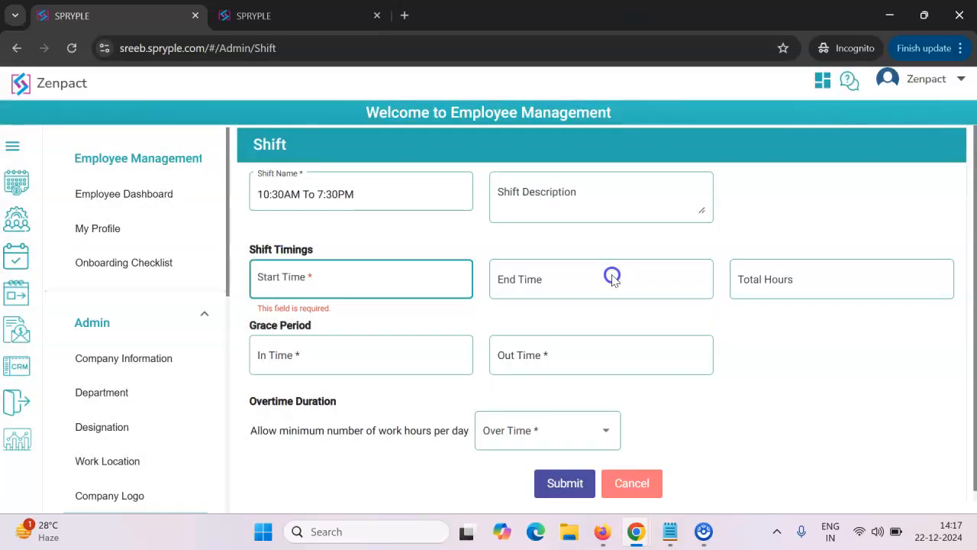
- Set the new shift's start time to 10:30
{"action": "left_click", "coordinate": [380, 280]}
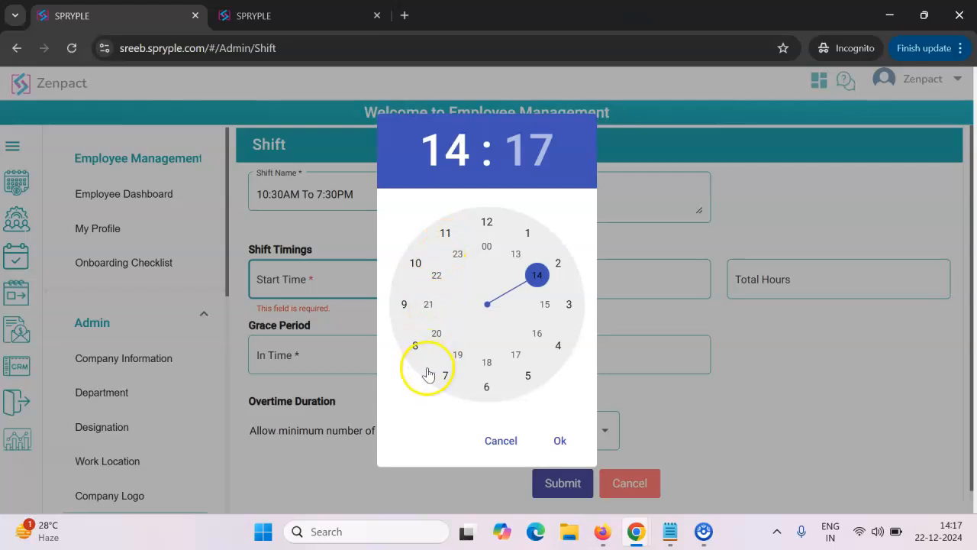
{"action": "left_click", "coordinate": [416, 266]}
{"action": "left_click", "coordinate": [434, 158]}
{"action": "left_click", "coordinate": [412, 267]}
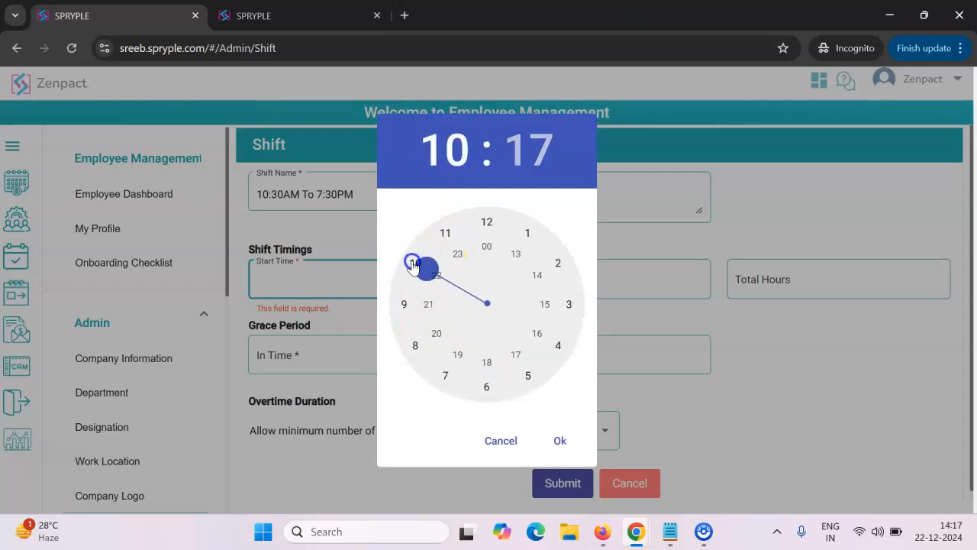
{"action": "left_click", "coordinate": [450, 149]}
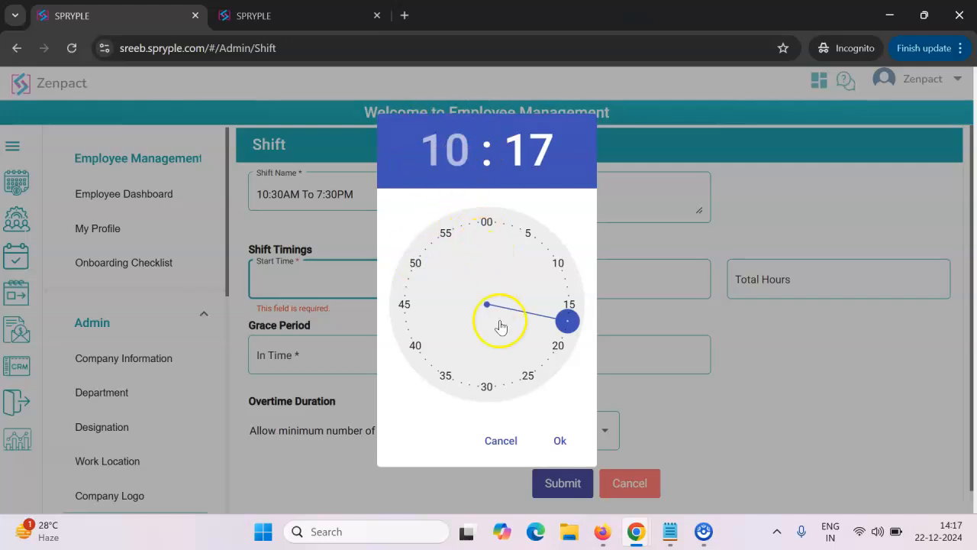
{"action": "left_click", "coordinate": [486, 387]}
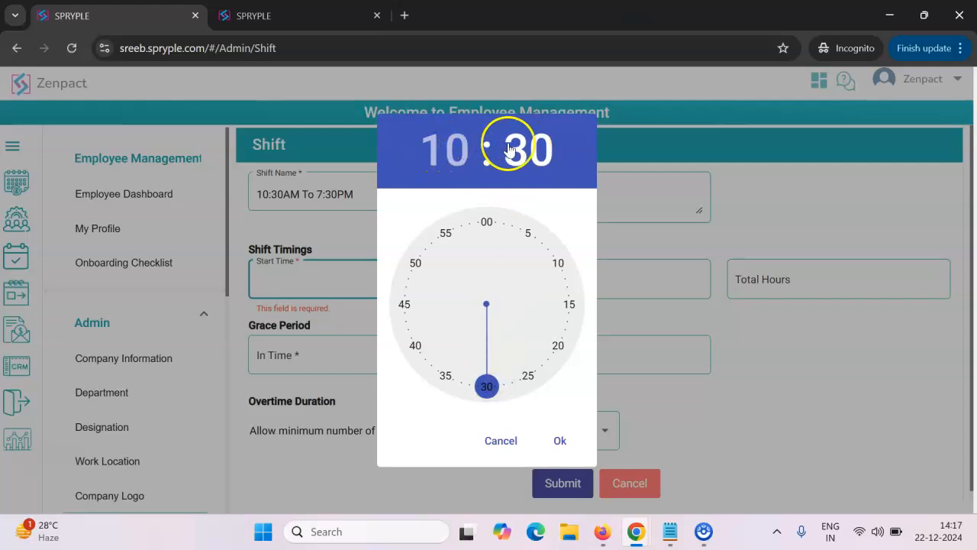
{"action": "left_click", "coordinate": [560, 440]}
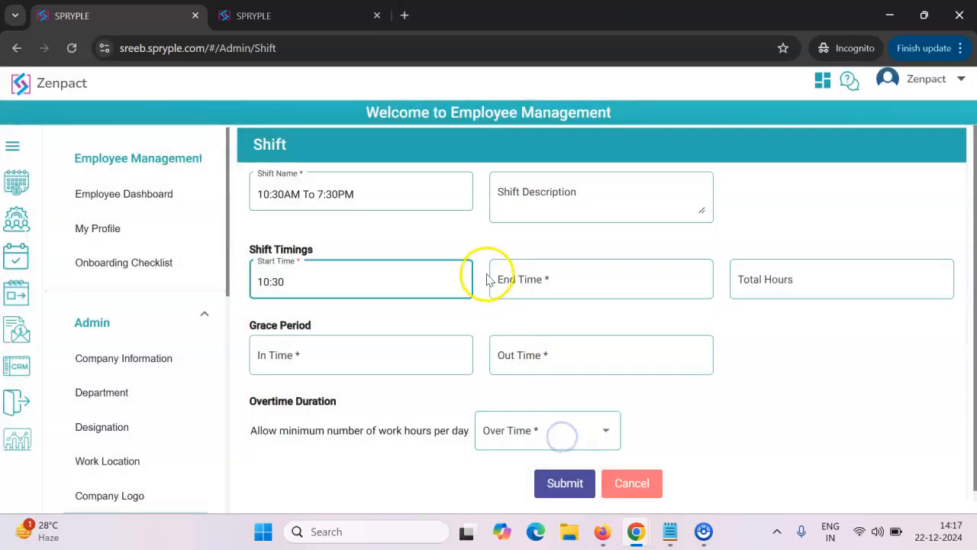
- Set the new shift's end time to 19:30 and check the calculated total hours
{"action": "left_click", "coordinate": [528, 279]}
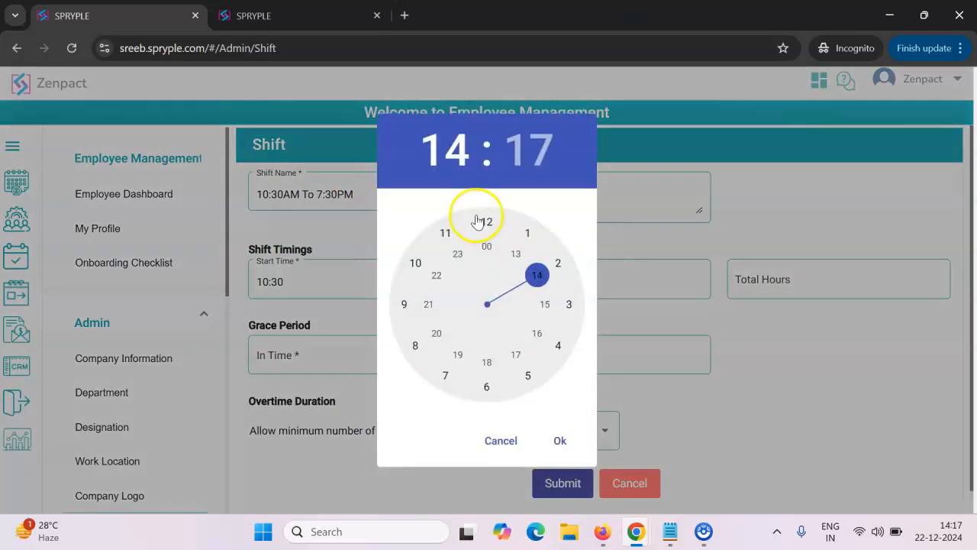
{"action": "left_click", "coordinate": [517, 359]}
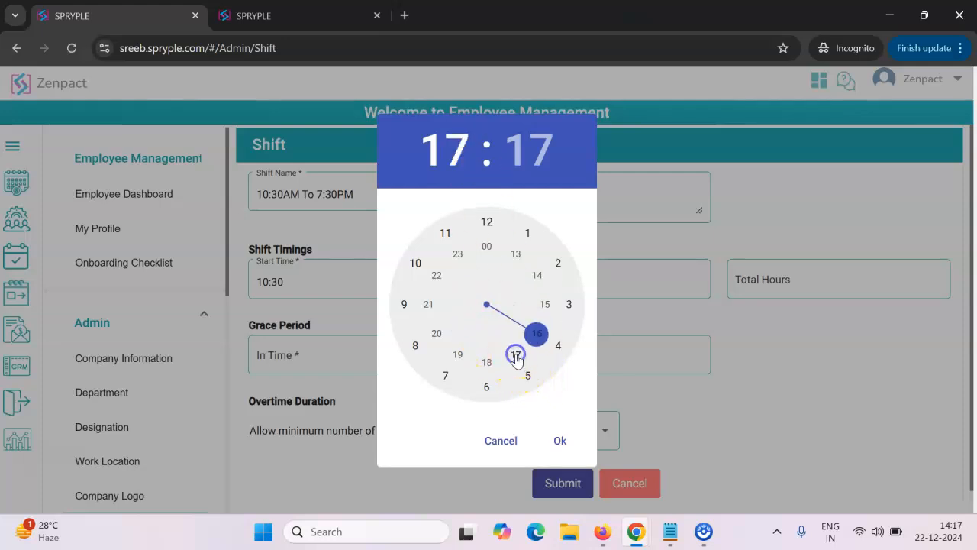
{"action": "left_click", "coordinate": [445, 150]}
{"action": "left_click", "coordinate": [458, 355]}
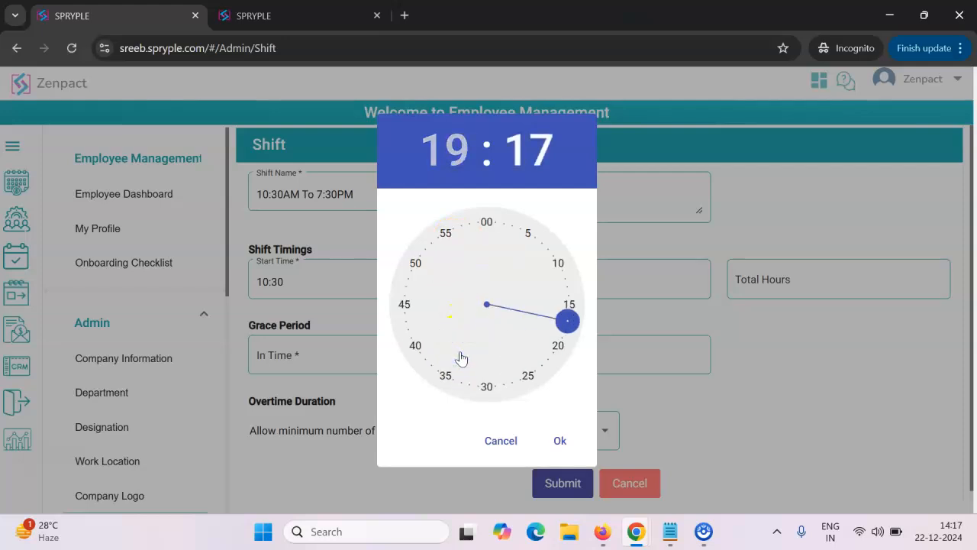
{"action": "left_click", "coordinate": [485, 388]}
{"action": "left_click", "coordinate": [561, 441]}
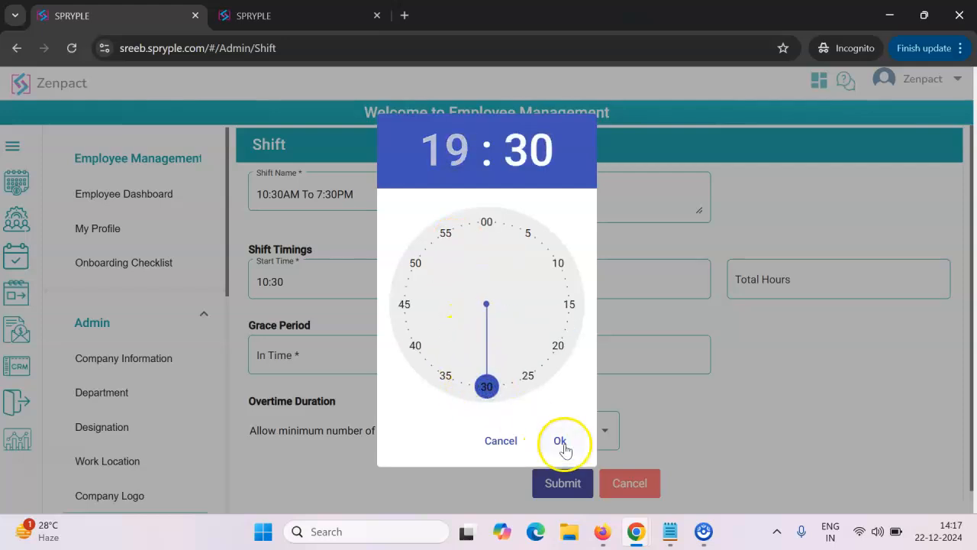
{"action": "left_click", "coordinate": [769, 283]}
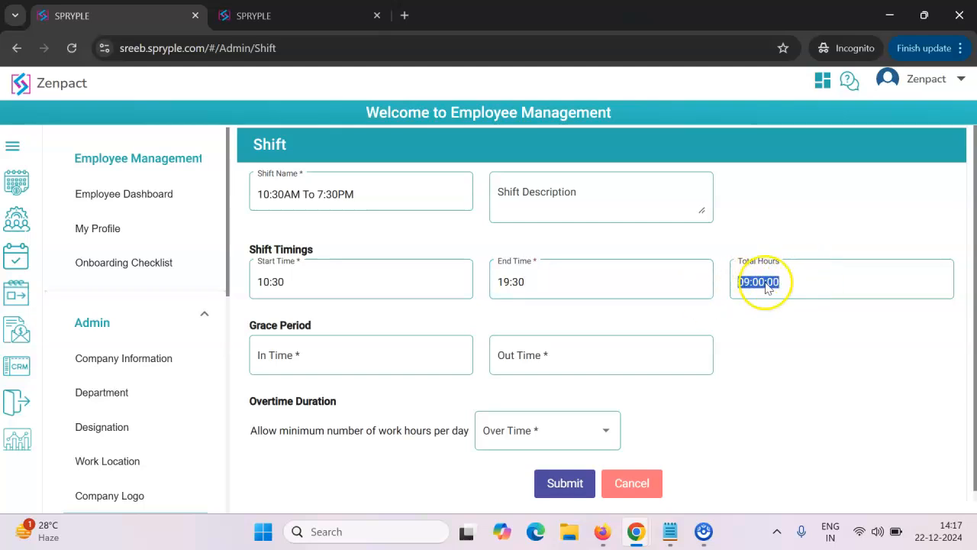
- Set the shift's grace period In Time to 00:10
{"action": "left_click", "coordinate": [294, 358]}
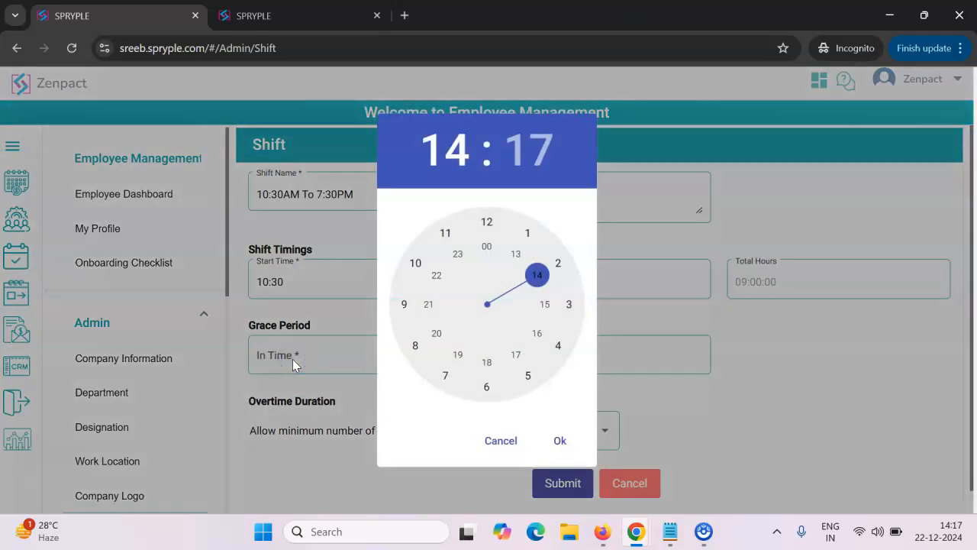
{"action": "left_click", "coordinate": [300, 292]}
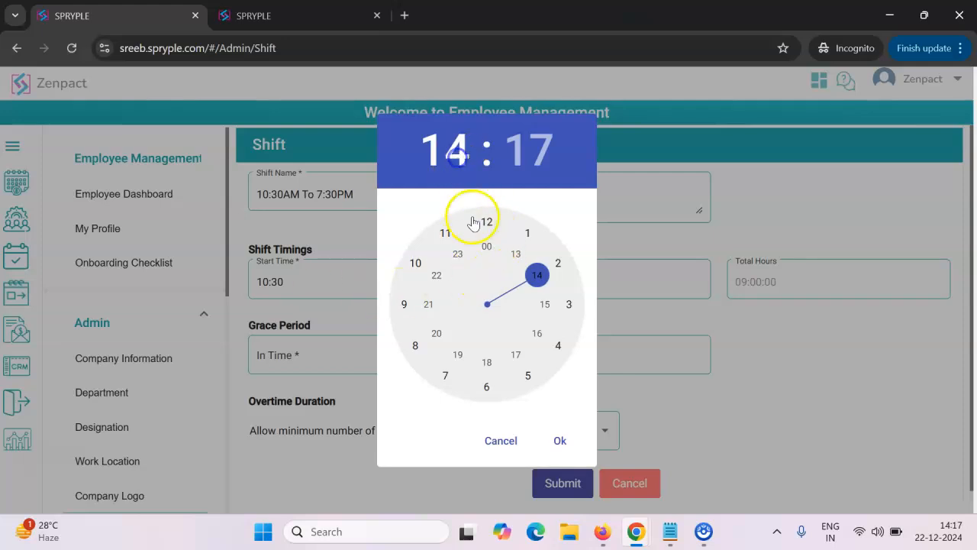
{"action": "left_click", "coordinate": [489, 245]}
{"action": "left_click", "coordinate": [445, 158]}
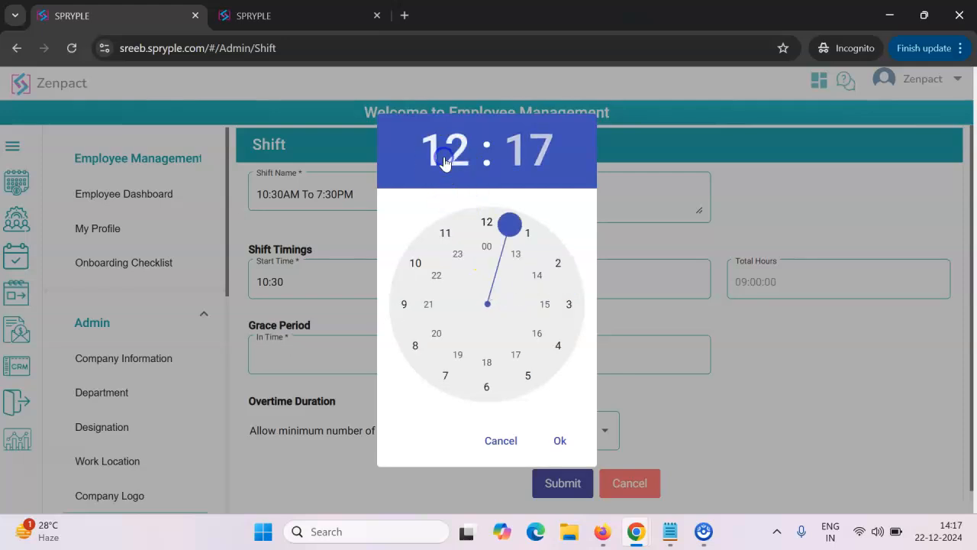
{"action": "left_click", "coordinate": [485, 248]}
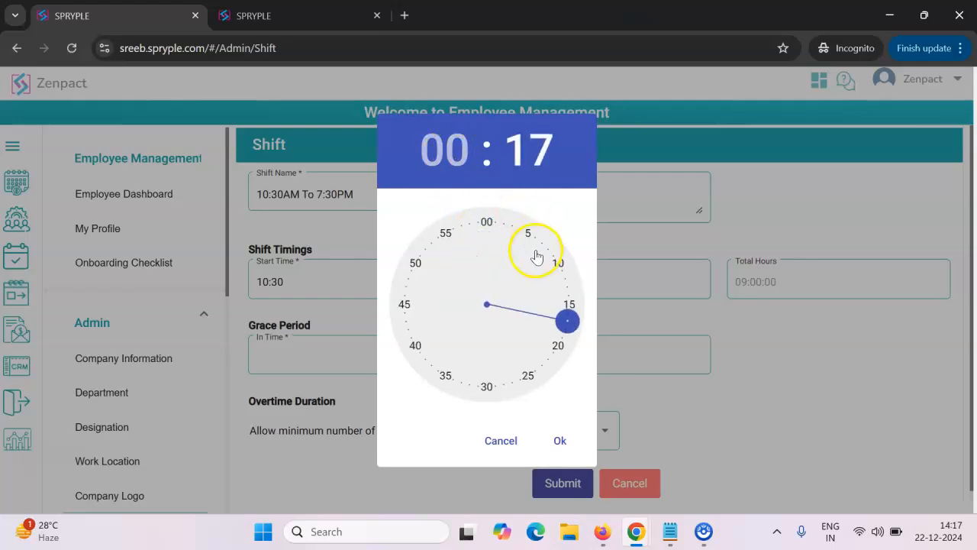
{"action": "left_click", "coordinate": [558, 265]}
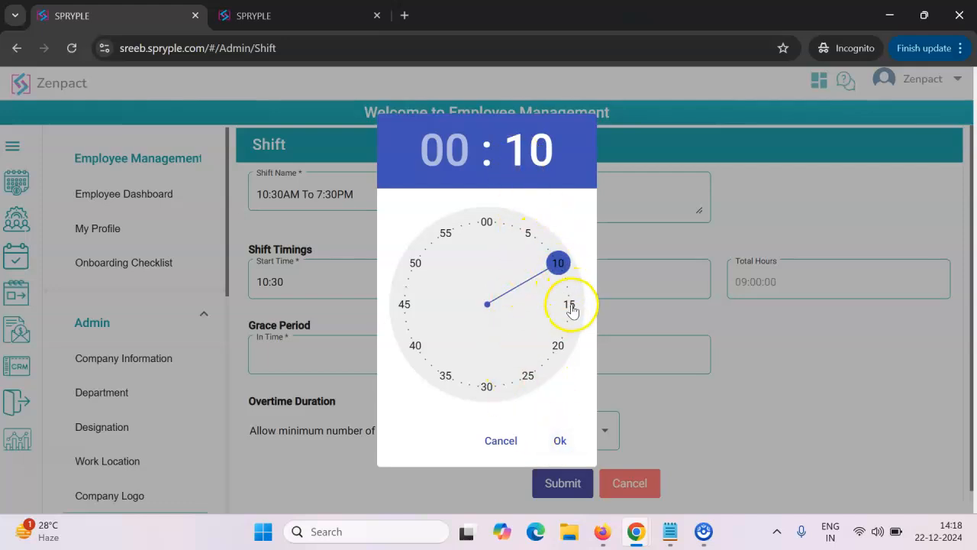
{"action": "left_click", "coordinate": [560, 443]}
- Set the shift's grace period Out Time to 00:05
{"action": "left_click", "coordinate": [560, 359]}
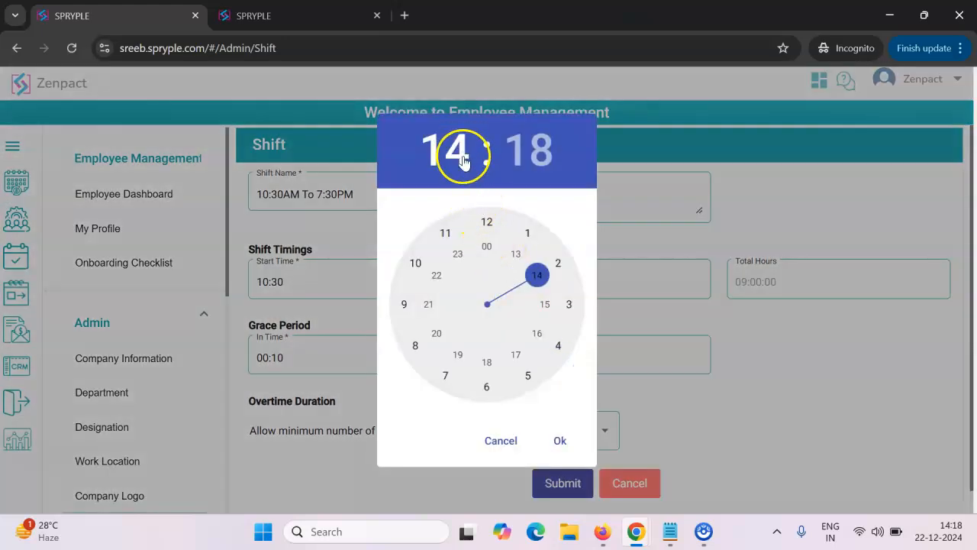
{"action": "left_click", "coordinate": [491, 246]}
{"action": "left_click", "coordinate": [485, 223]}
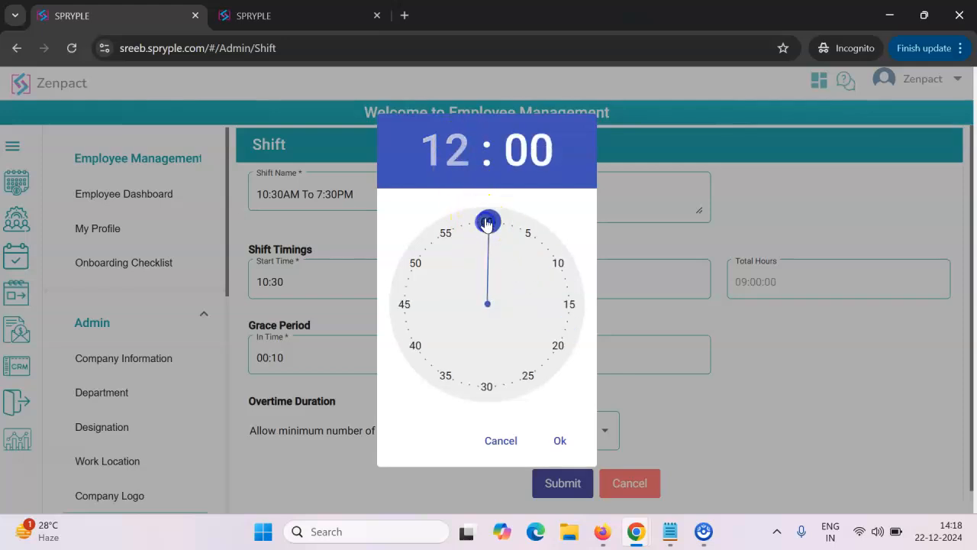
{"action": "left_click", "coordinate": [455, 148]}
{"action": "left_click", "coordinate": [485, 246]}
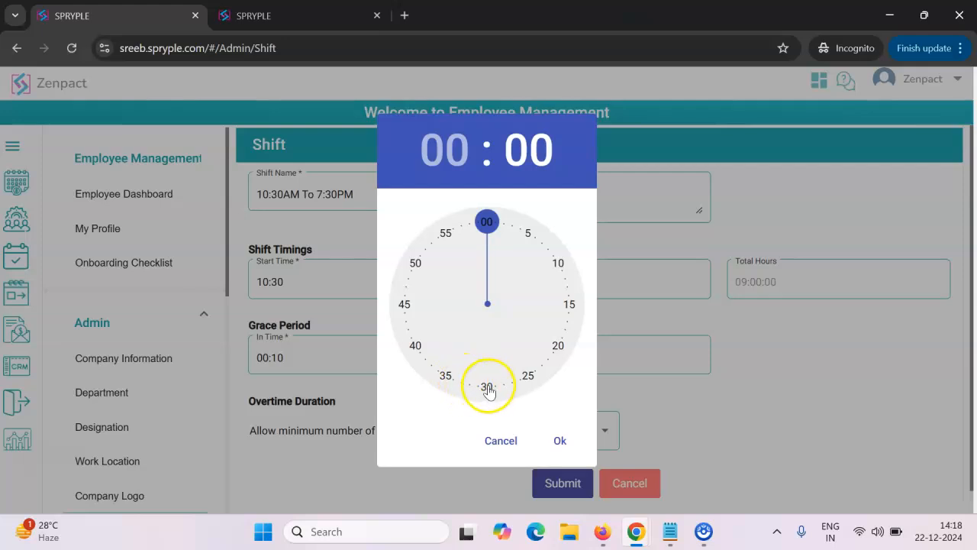
{"action": "left_click", "coordinate": [557, 264]}
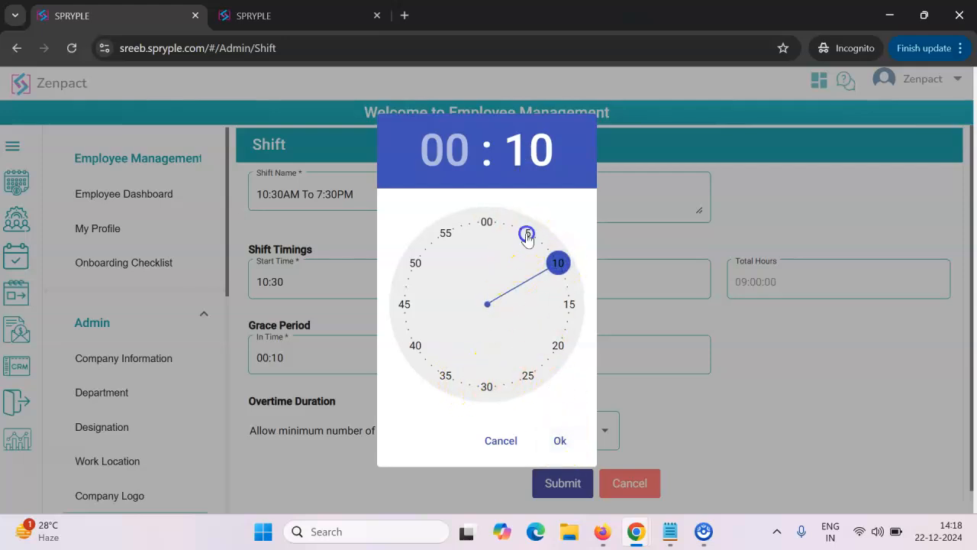
{"action": "left_click", "coordinate": [527, 234]}
{"action": "left_click", "coordinate": [560, 442]}
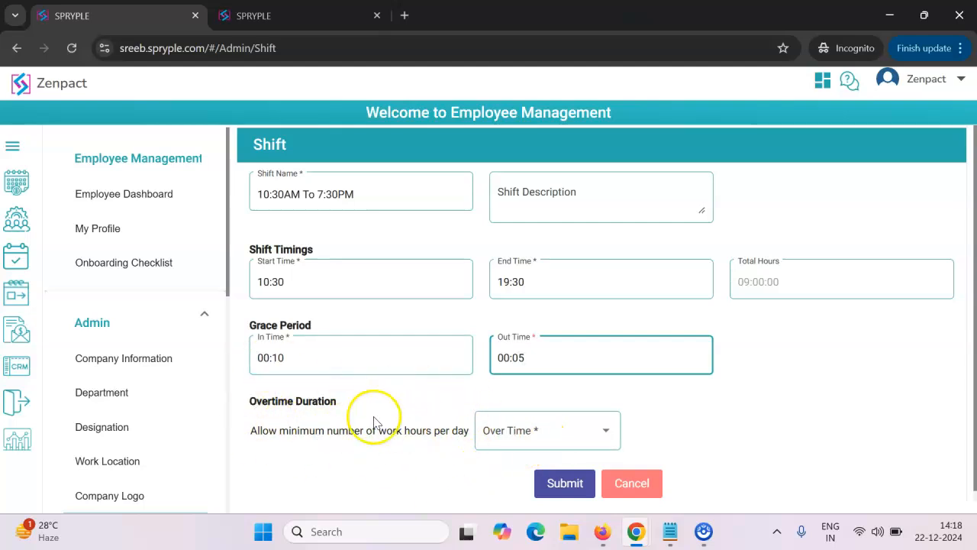
- Set the minimum overtime duration to 00:30 and submit the "10:30AM To 7:30PM" shift
{"action": "left_click", "coordinate": [507, 430]}
{"action": "left_click", "coordinate": [520, 268]}
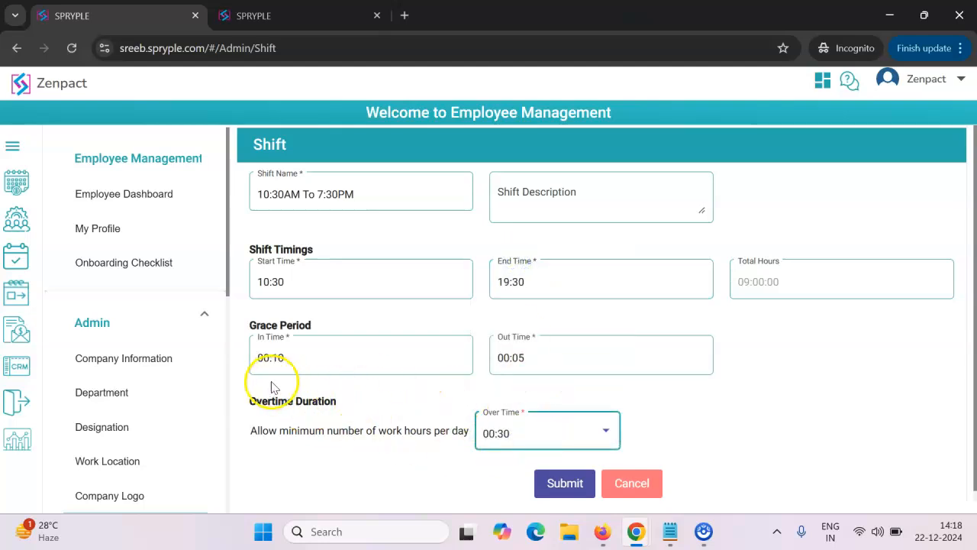
{"action": "left_click", "coordinate": [565, 487]}
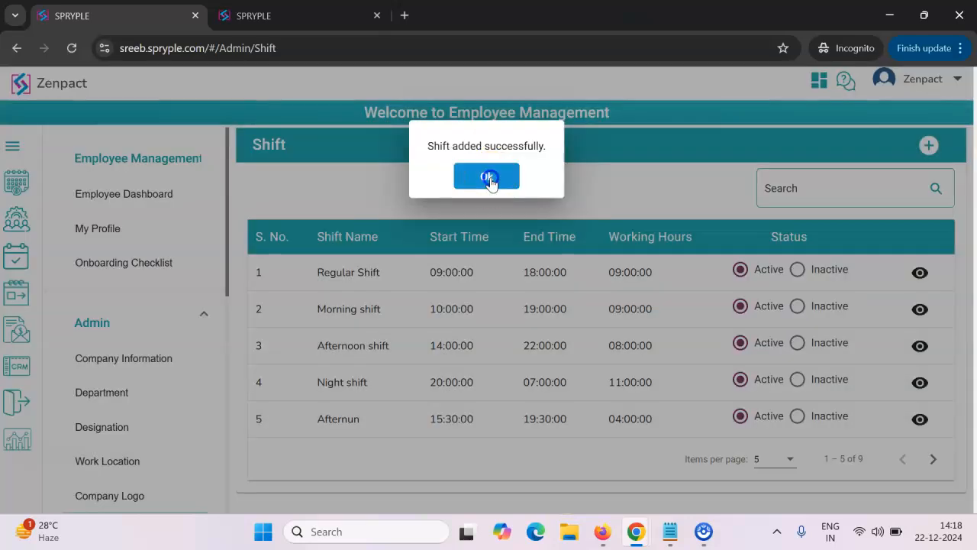
{"action": "left_click", "coordinate": [488, 178]}
- List all shifts on one page and review the saved details of the "10:30AM To 7:30PM" shift
{"action": "left_click", "coordinate": [783, 458]}
{"action": "left_click", "coordinate": [761, 484]}
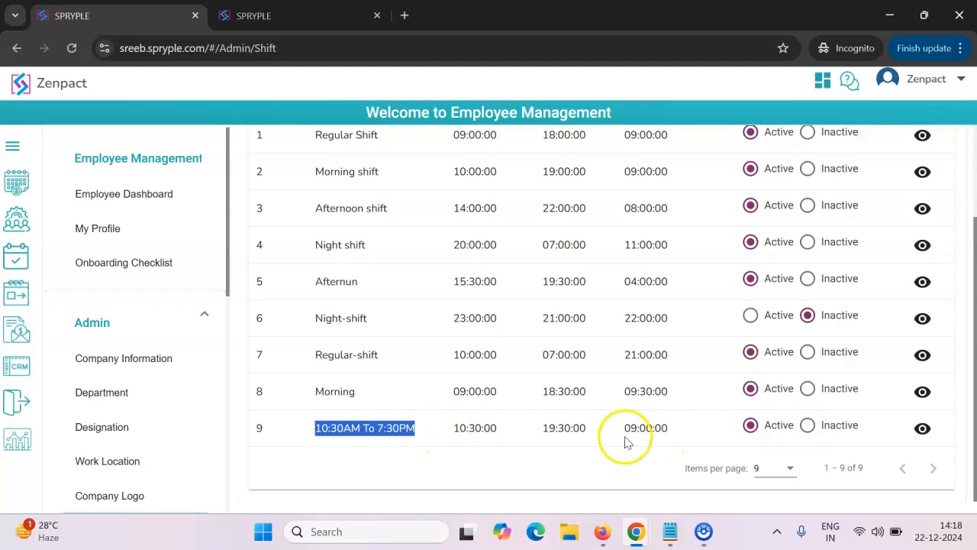
{"action": "left_click", "coordinate": [664, 426]}
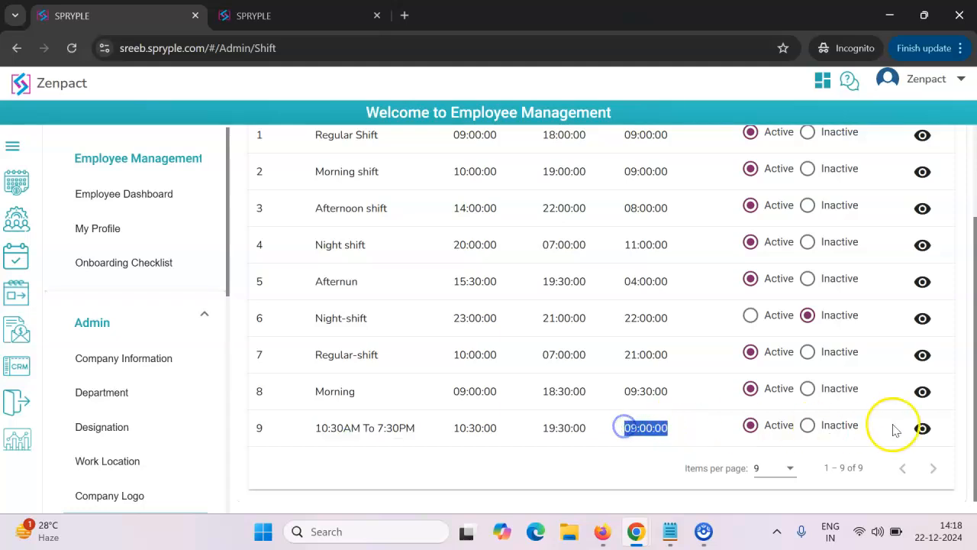
{"action": "left_click", "coordinate": [922, 430]}
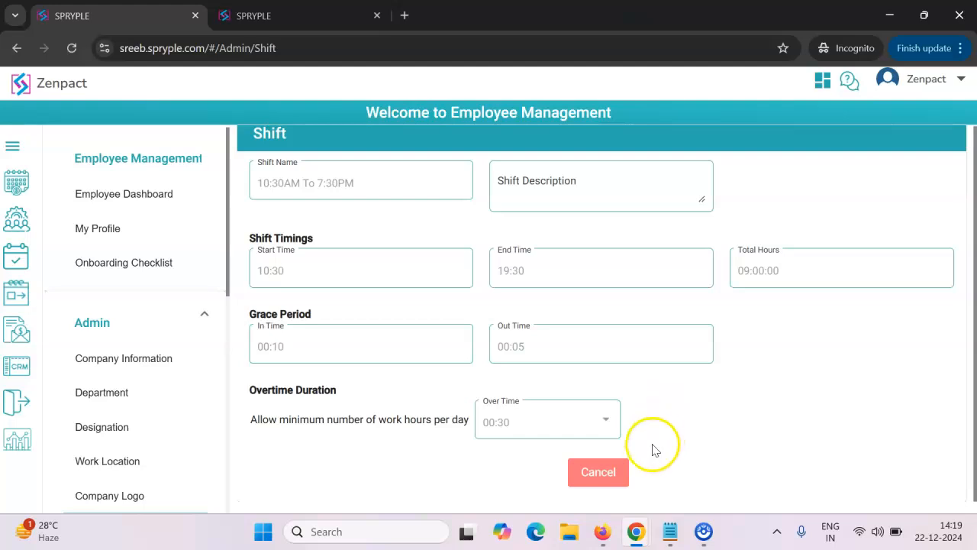
{"action": "left_click", "coordinate": [607, 480]}
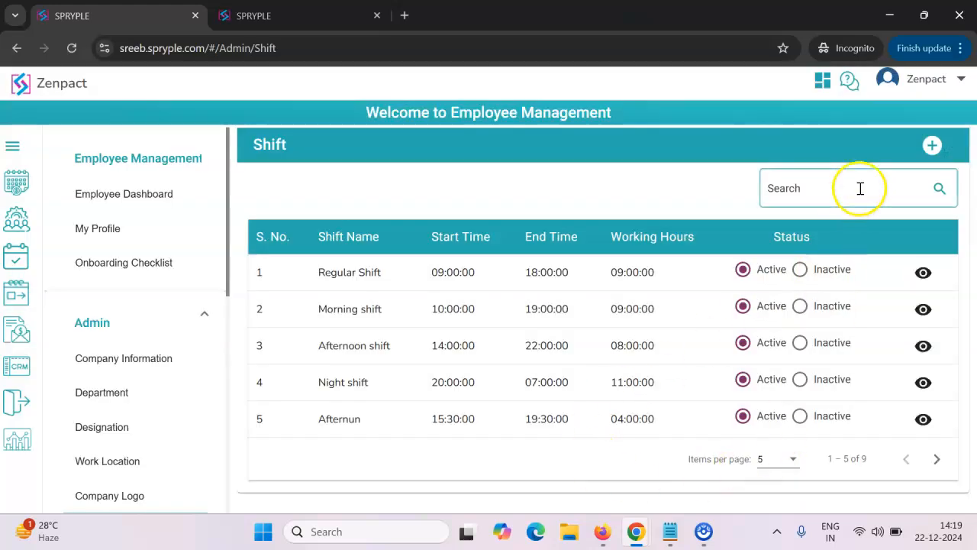
- Start another shift named "8PM To 9AM" and set its start time to 20:00
{"action": "left_click", "coordinate": [933, 145]}
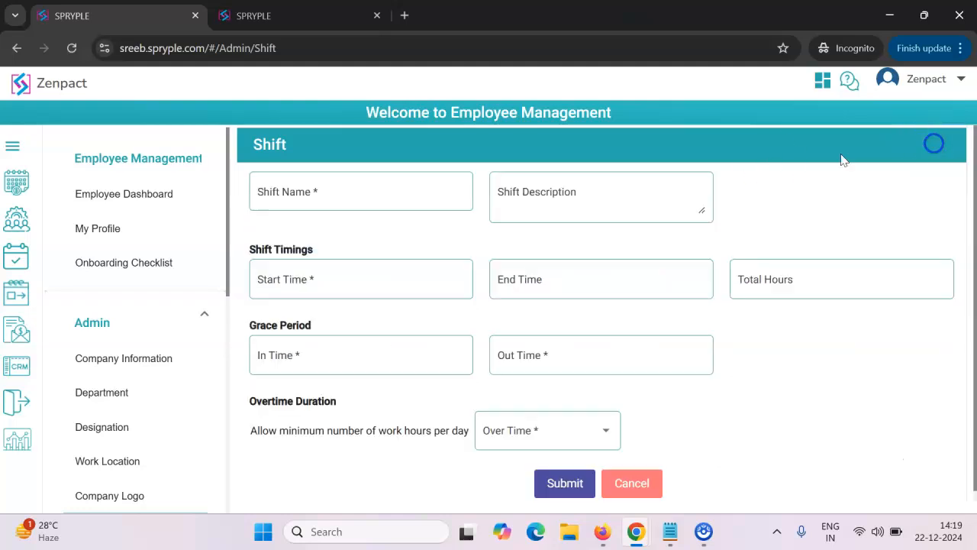
{"action": "left_click", "coordinate": [340, 192]}
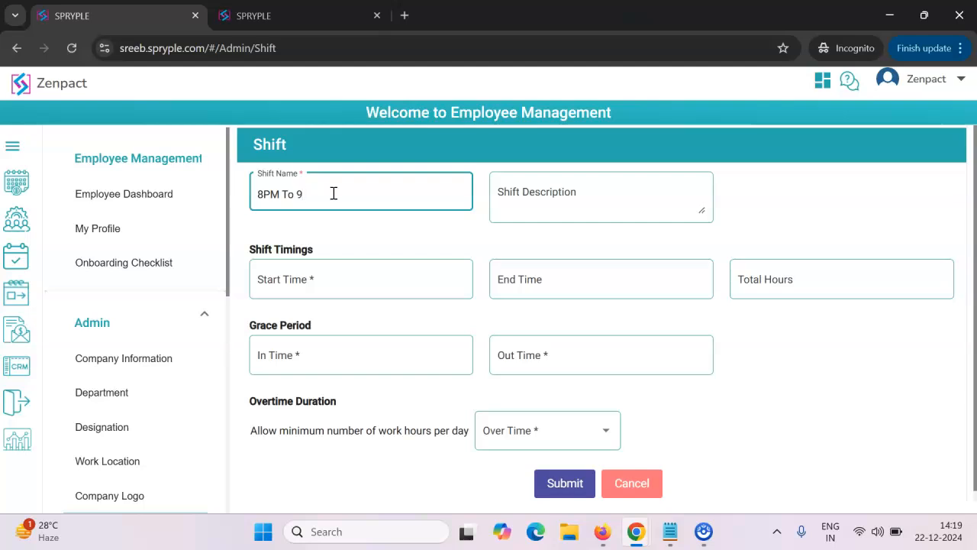
{"action": "left_click", "coordinate": [326, 279]}
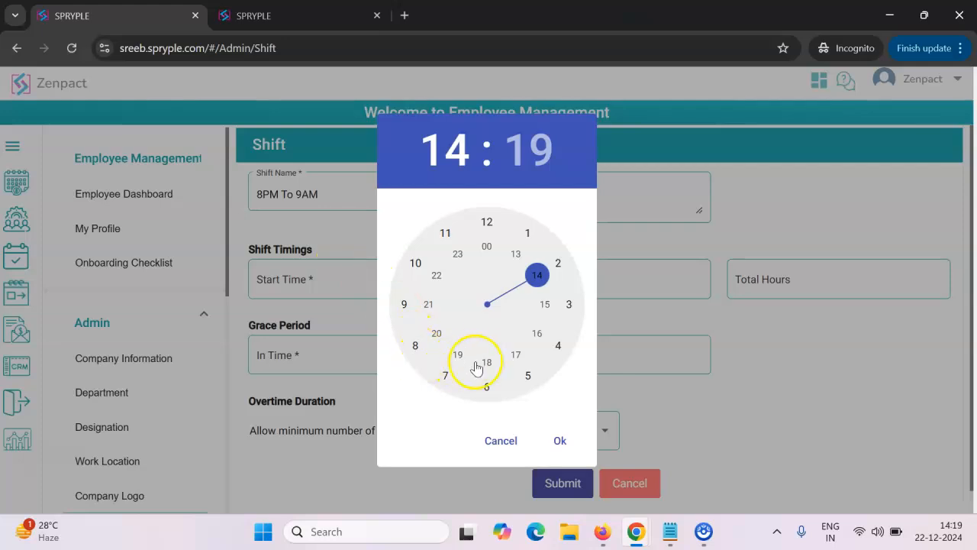
{"action": "left_click", "coordinate": [437, 334]}
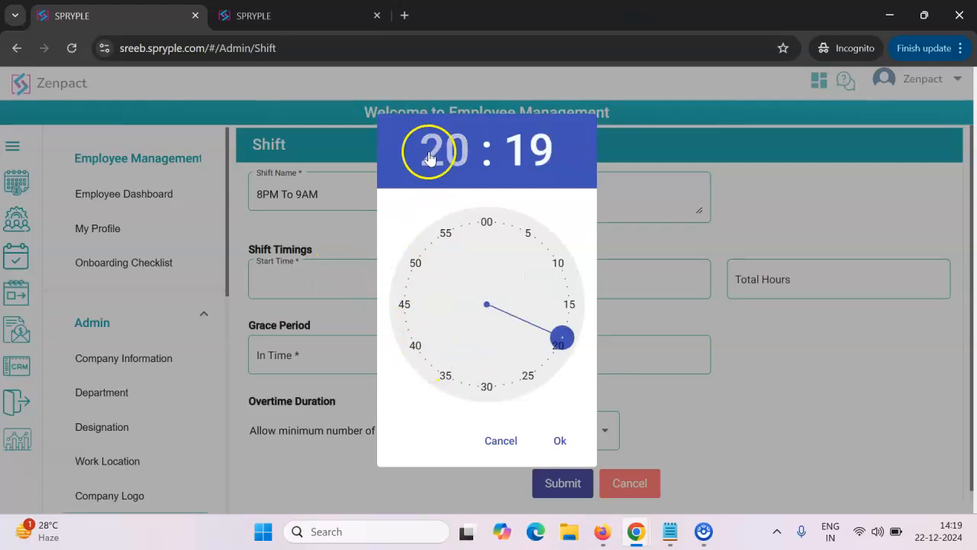
{"action": "left_click", "coordinate": [486, 221]}
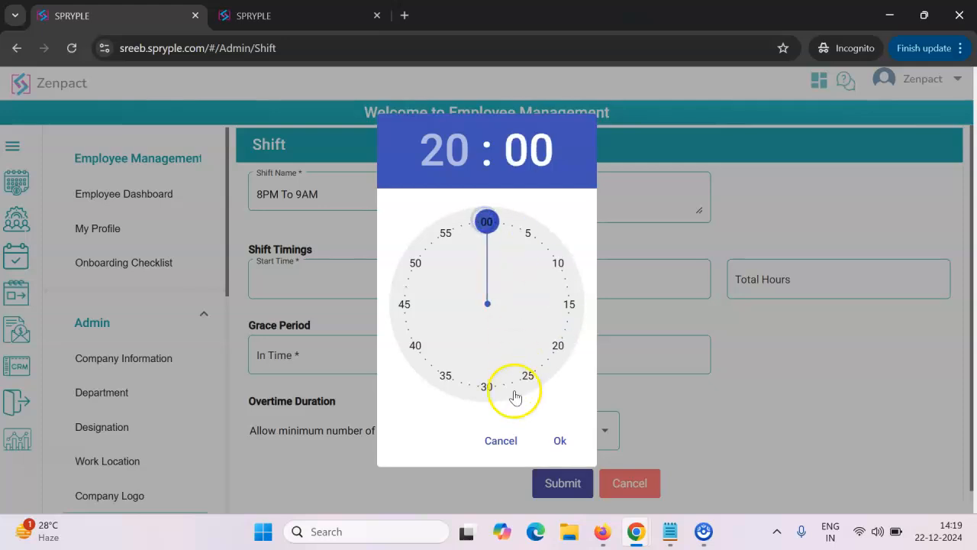
{"action": "left_click", "coordinate": [560, 440]}
- Set the "8PM To 9AM" shift's end time to 09:00
{"action": "left_click", "coordinate": [554, 281]}
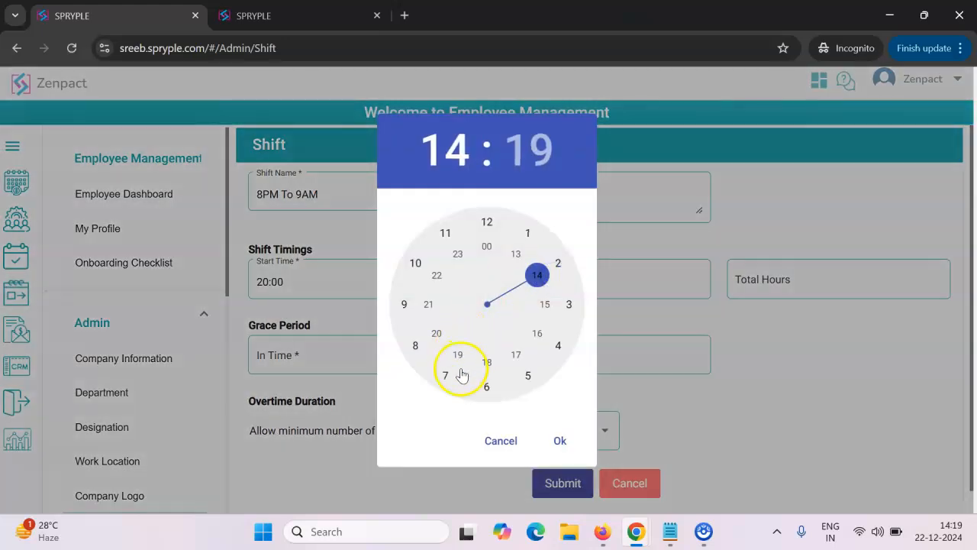
{"action": "left_click", "coordinate": [418, 313]}
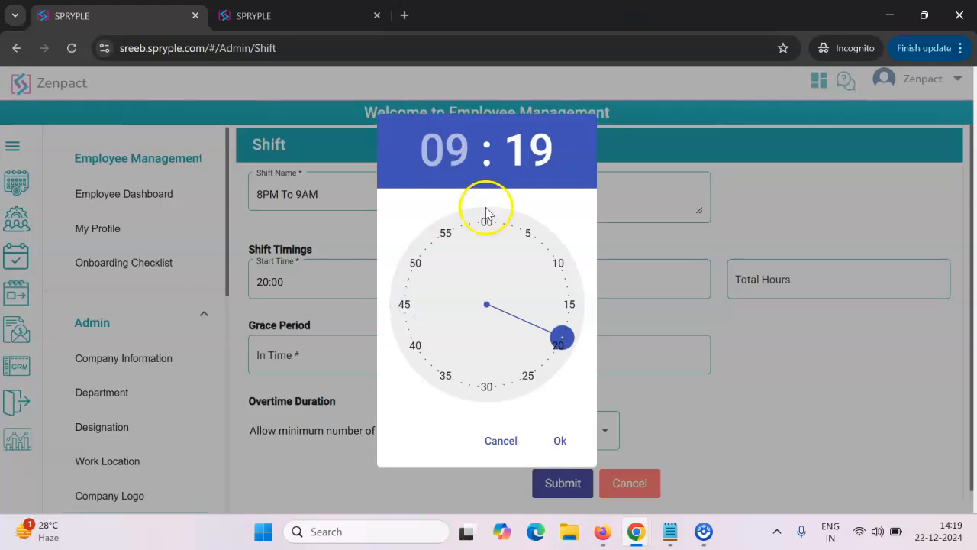
{"action": "left_click", "coordinate": [487, 222]}
{"action": "left_click", "coordinate": [561, 442]}
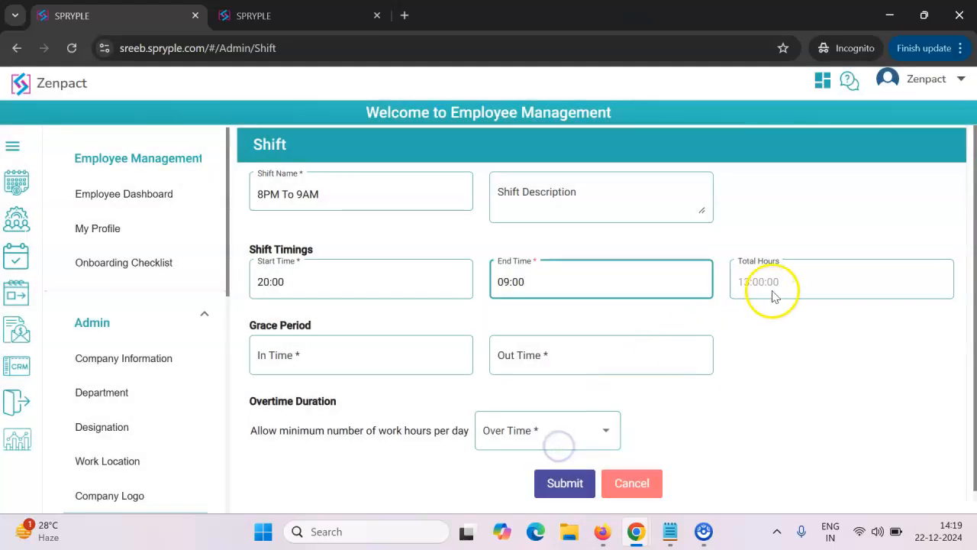
- Set the "8PM To 9AM" shift's grace period In Time to 00:10
{"action": "left_click", "coordinate": [321, 355]}
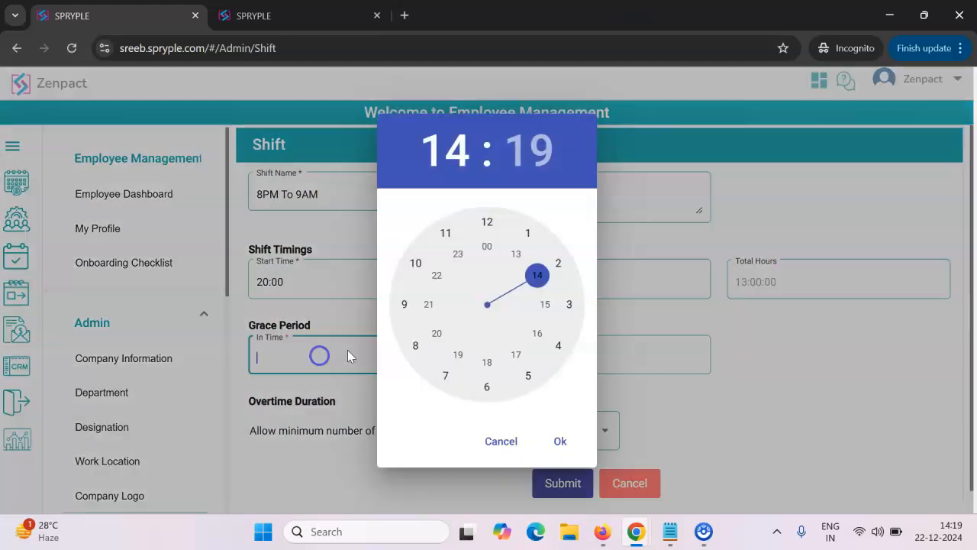
{"action": "left_click", "coordinate": [487, 244]}
{"action": "left_click", "coordinate": [485, 223]}
{"action": "left_click", "coordinate": [448, 150]}
{"action": "left_click", "coordinate": [486, 246]}
{"action": "left_click", "coordinate": [555, 265]}
{"action": "left_click", "coordinate": [559, 440]}
- Set the "8PM To 9AM" shift's grace period Out Time to 00:10
{"action": "left_click", "coordinate": [577, 363]}
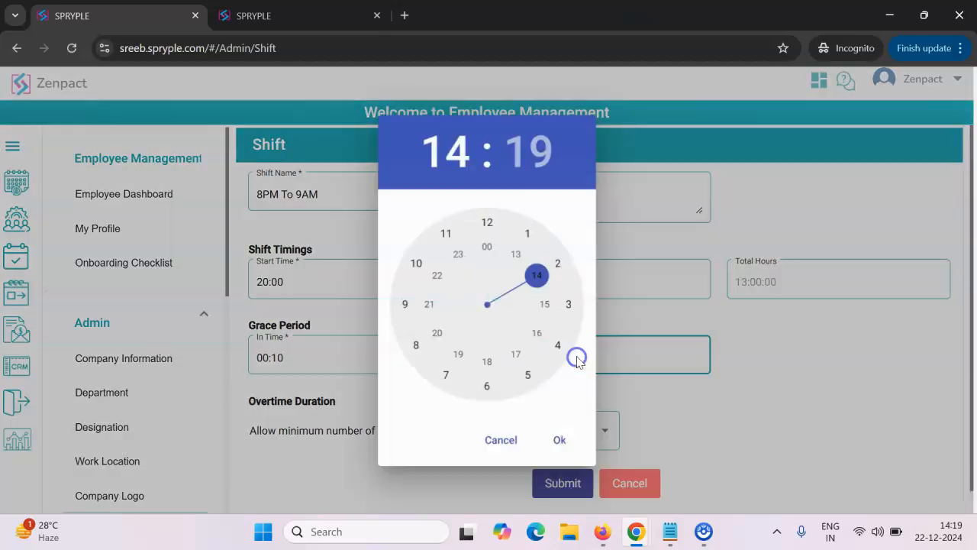
{"action": "left_click", "coordinate": [486, 223]}
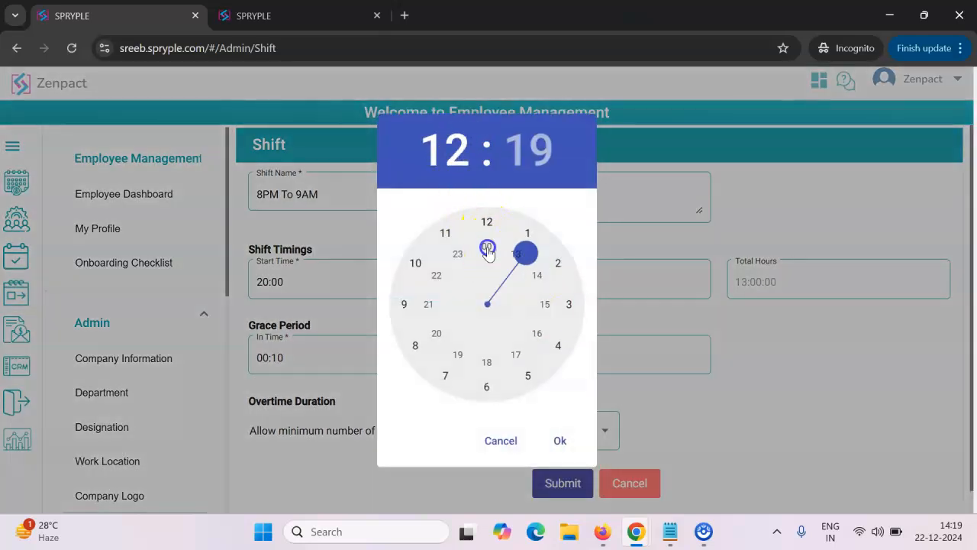
{"action": "left_click", "coordinate": [487, 225]}
{"action": "left_click", "coordinate": [488, 248]}
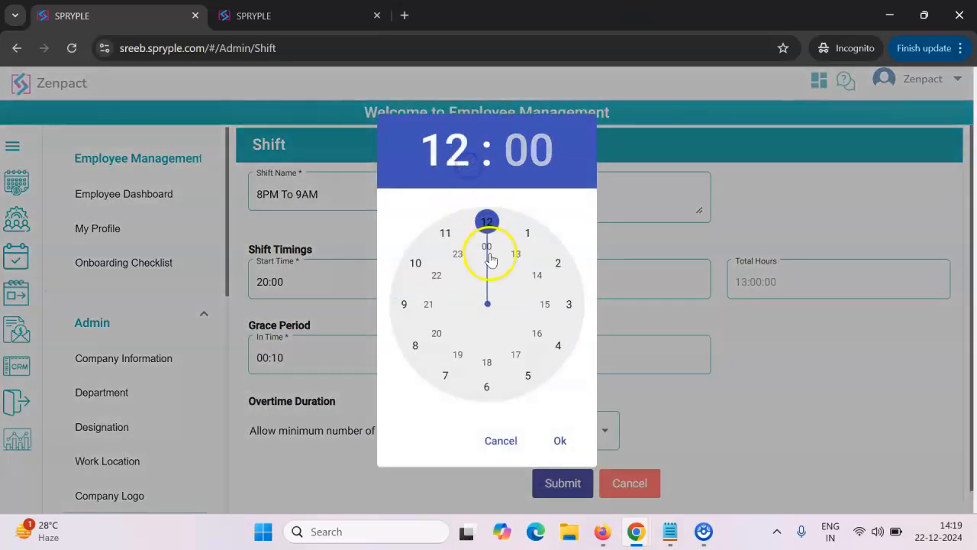
{"action": "left_click", "coordinate": [557, 262]}
{"action": "left_click", "coordinate": [560, 440]}
- Set the minimum overtime duration to 00:30 and submit the "8PM To 9AM" shift
{"action": "left_click", "coordinate": [538, 432]}
{"action": "left_click", "coordinate": [507, 261]}
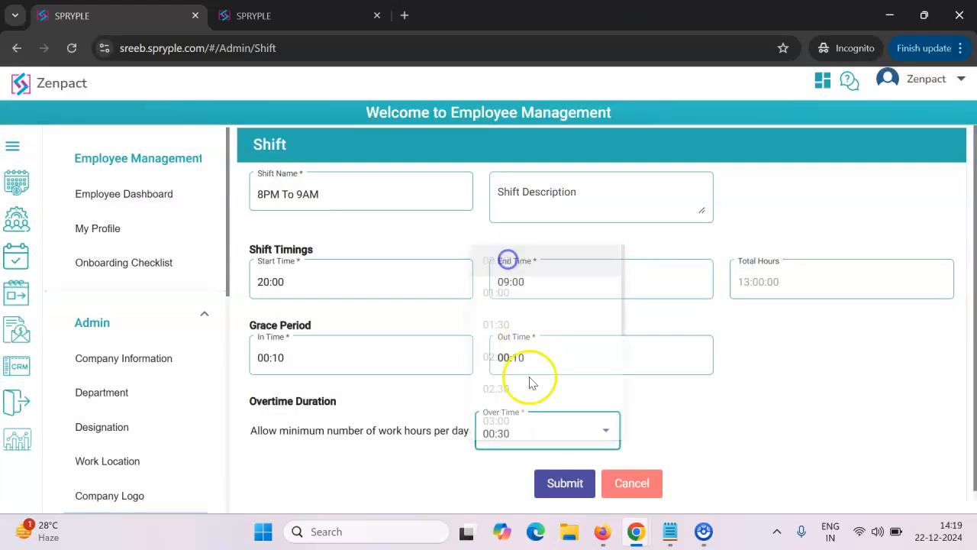
{"action": "left_click", "coordinate": [564, 483]}
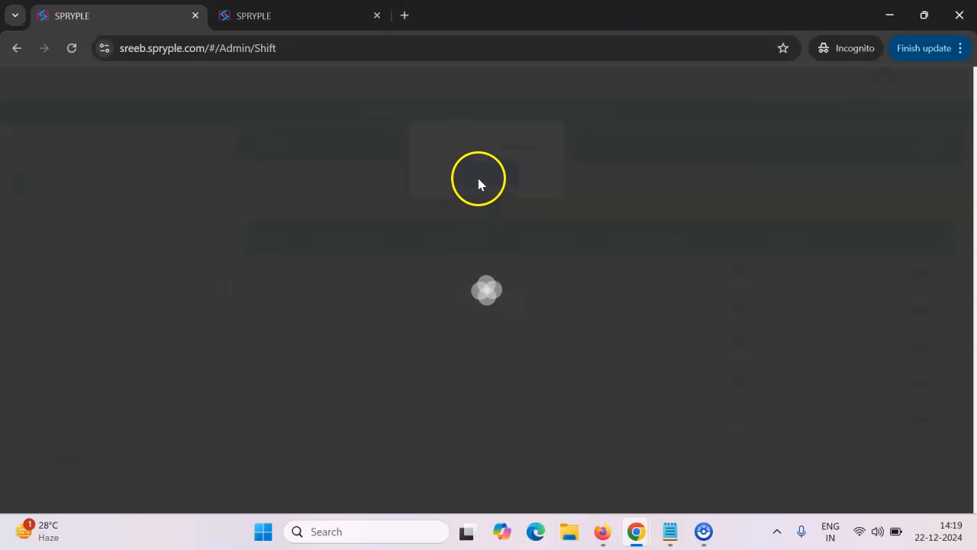
{"action": "left_click", "coordinate": [478, 177]}
- List all shifts on one page and check the new "8PM To 9AM" entry among the existing shifts
{"action": "left_click", "coordinate": [754, 462]}
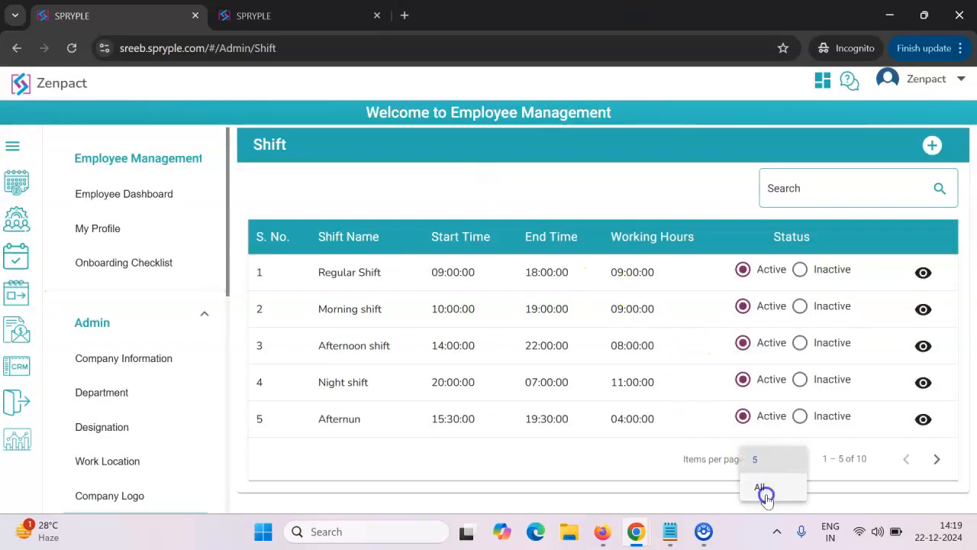
{"action": "left_click", "coordinate": [764, 493]}
{"action": "left_click", "coordinate": [455, 428]}
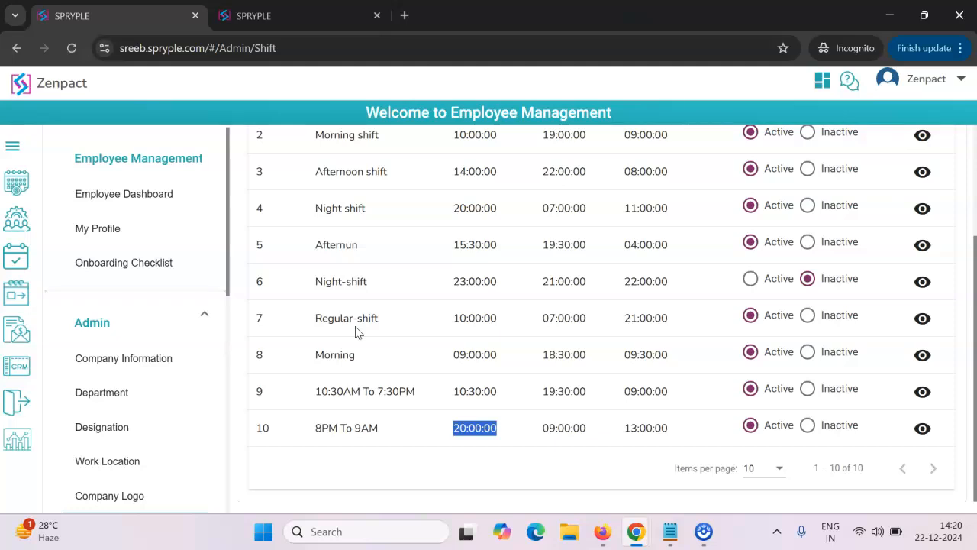
{"action": "scroll", "coordinate": [199, 343], "scroll_direction": "down", "scroll_amount": 2}
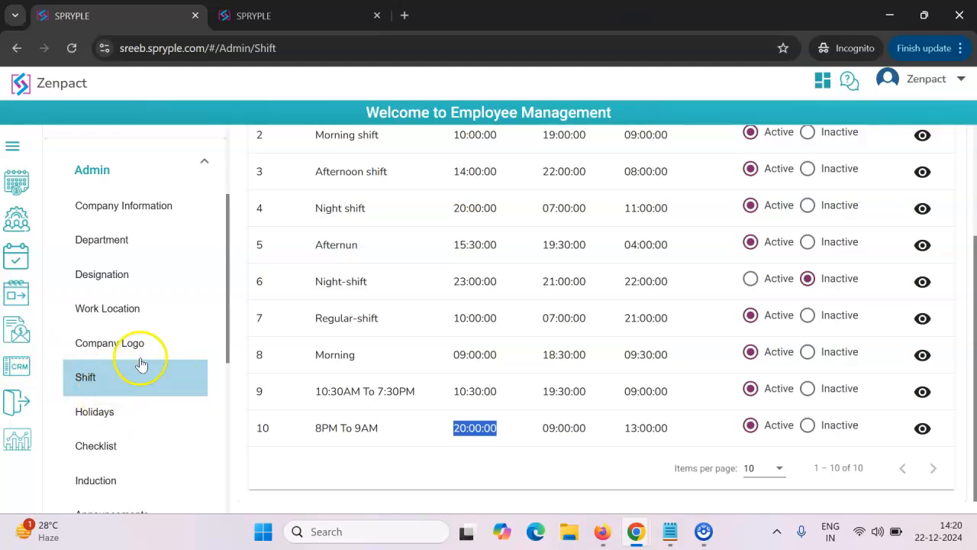
{"action": "scroll", "coordinate": [456, 396], "scroll_direction": "up", "scroll_amount": 1}
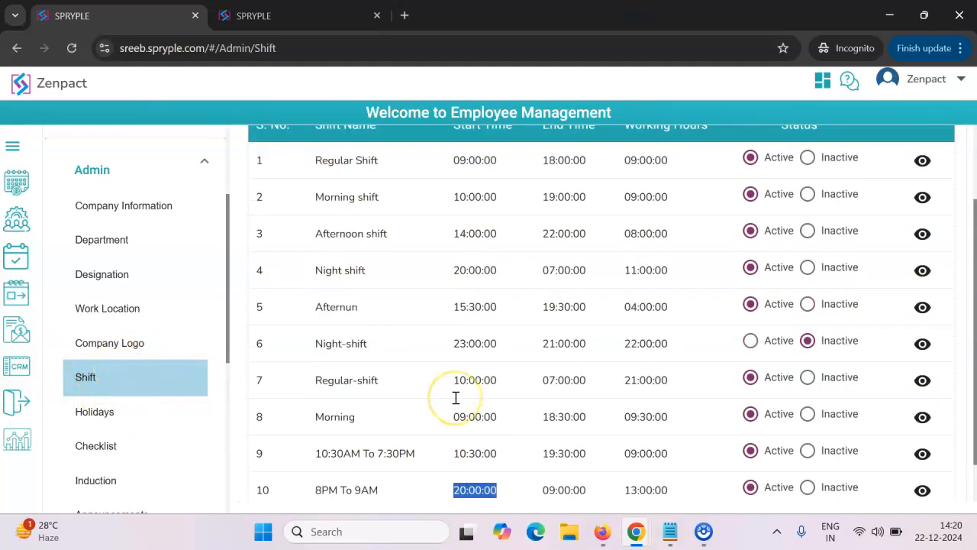
{"action": "scroll", "coordinate": [455, 398], "scroll_direction": "up", "scroll_amount": 2}
{"action": "scroll", "coordinate": [456, 403], "scroll_direction": "down", "scroll_amount": 2}
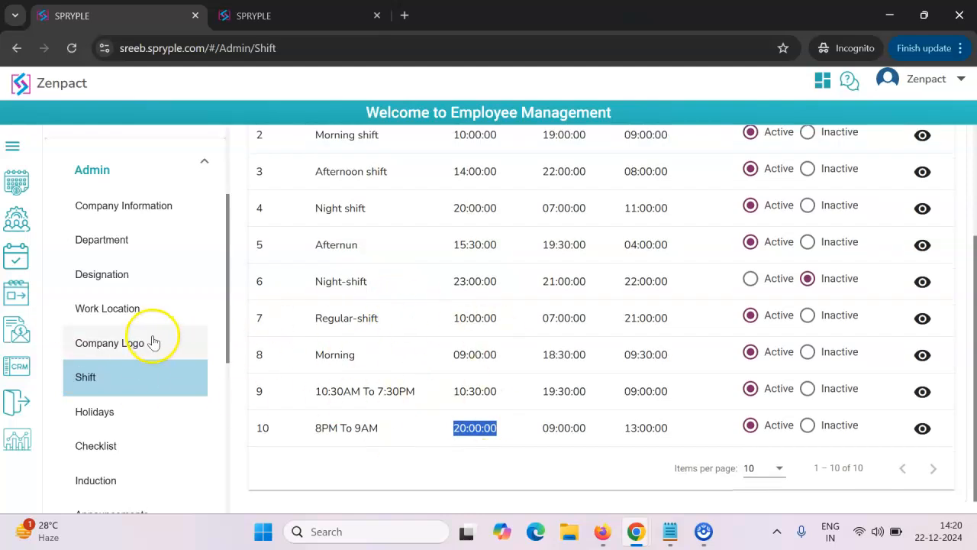
- Open the HR Policies page and enable editing of the common configuration rules
{"action": "scroll", "coordinate": [152, 342], "scroll_direction": "down", "scroll_amount": 5}
{"action": "left_click", "coordinate": [97, 378]}
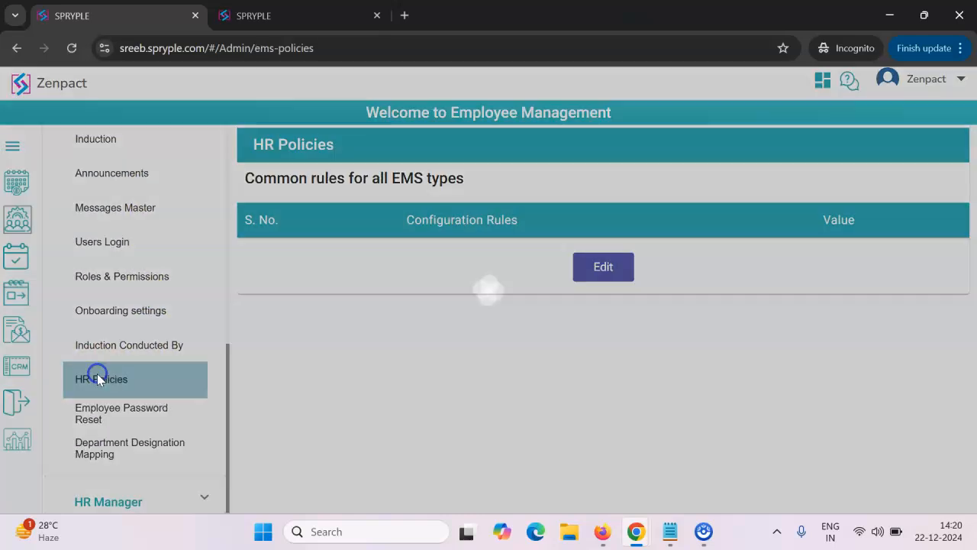
{"action": "scroll", "coordinate": [319, 311], "scroll_direction": "down", "scroll_amount": 2}
{"action": "scroll", "coordinate": [320, 311], "scroll_direction": "down", "scroll_amount": 7}
{"action": "scroll", "coordinate": [321, 311], "scroll_direction": "down", "scroll_amount": 6}
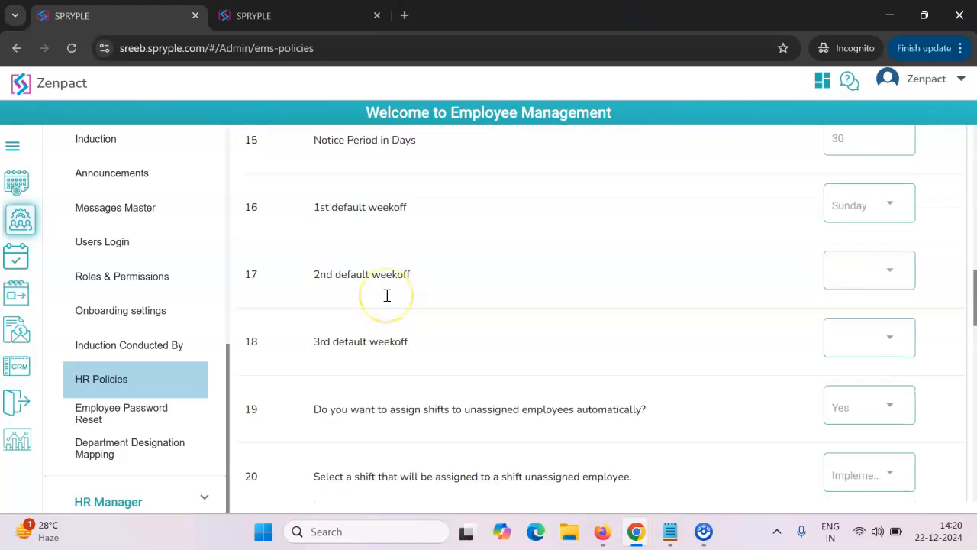
{"action": "scroll", "coordinate": [387, 298], "scroll_direction": "down", "scroll_amount": 1}
{"action": "scroll", "coordinate": [387, 300], "scroll_direction": "up", "scroll_amount": 1}
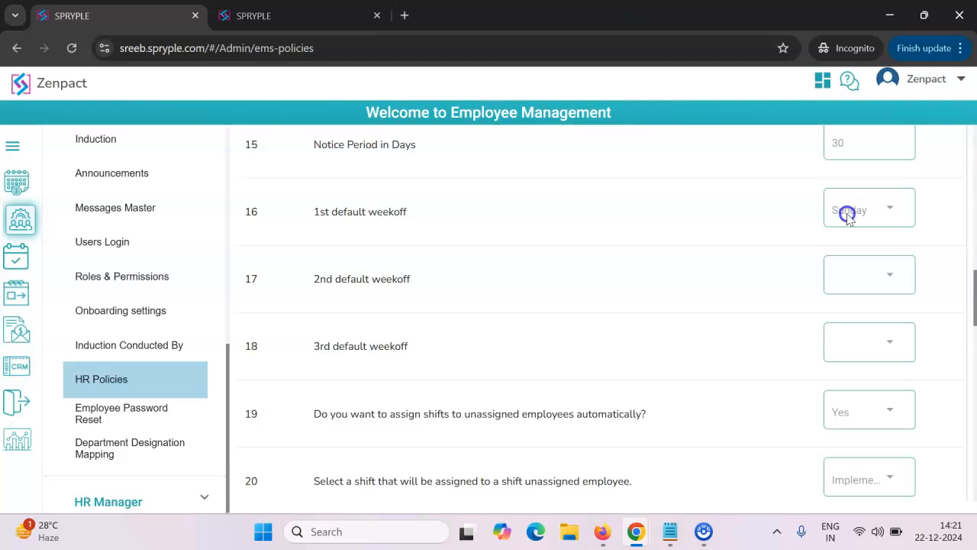
{"action": "scroll", "coordinate": [565, 359], "scroll_direction": "down", "scroll_amount": 10}
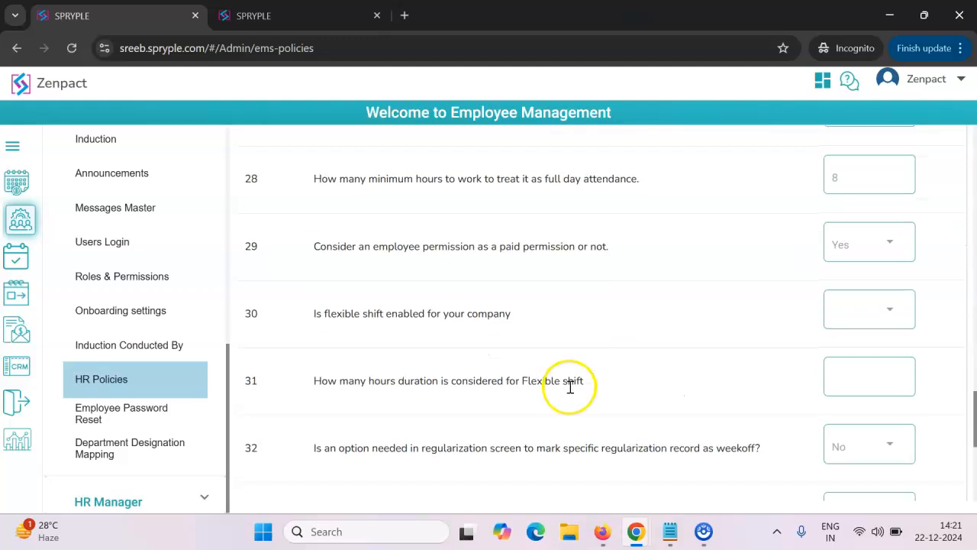
{"action": "scroll", "coordinate": [580, 428], "scroll_direction": "down", "scroll_amount": 5}
{"action": "left_click", "coordinate": [593, 477]}
{"action": "scroll", "coordinate": [649, 343], "scroll_direction": "up", "scroll_amount": 15}
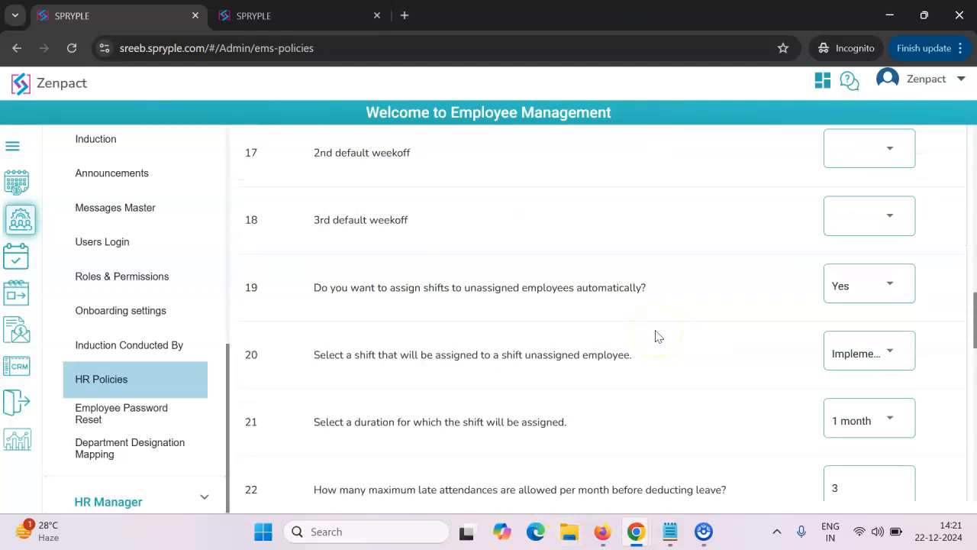
- Review the default weekoff rules and the rule on assigning shifts to unassigned employees automatically
{"action": "scroll", "coordinate": [654, 333], "scroll_direction": "up", "scroll_amount": 4}
{"action": "scroll", "coordinate": [835, 378], "scroll_direction": "down", "scroll_amount": 1}
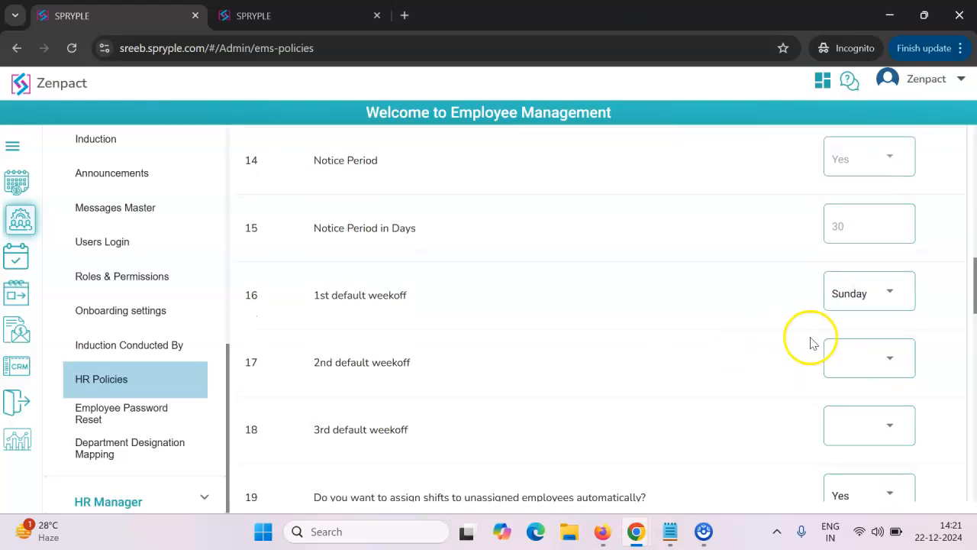
{"action": "scroll", "coordinate": [430, 384], "scroll_direction": "down", "scroll_amount": 1}
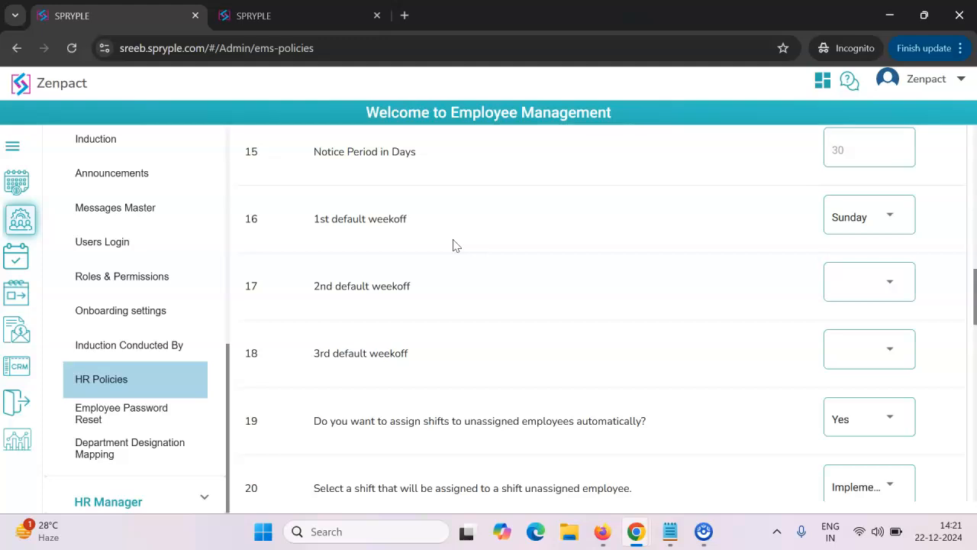
{"action": "scroll", "coordinate": [574, 303], "scroll_direction": "down", "scroll_amount": 2}
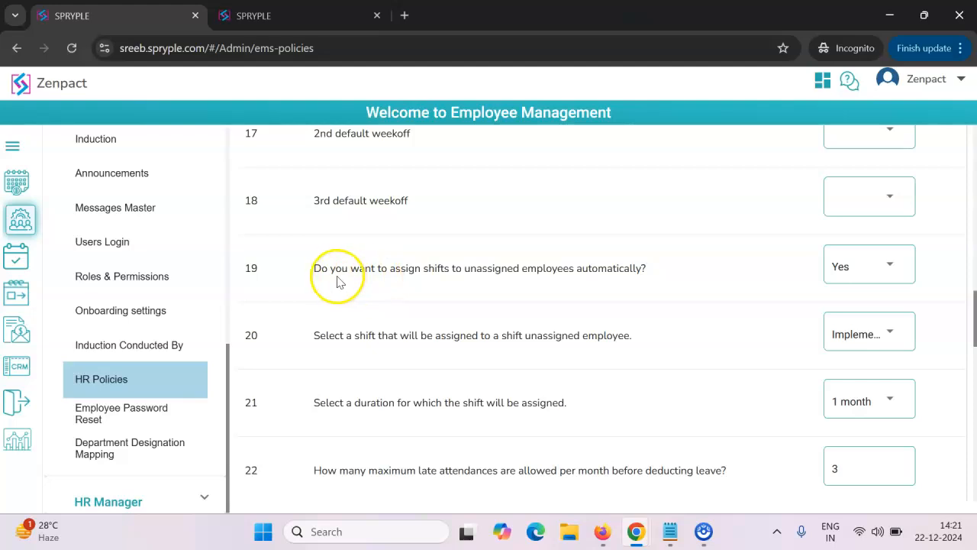
{"action": "scroll", "coordinate": [344, 225], "scroll_direction": "down", "scroll_amount": 1}
{"action": "scroll", "coordinate": [344, 229], "scroll_direction": "up", "scroll_amount": 1}
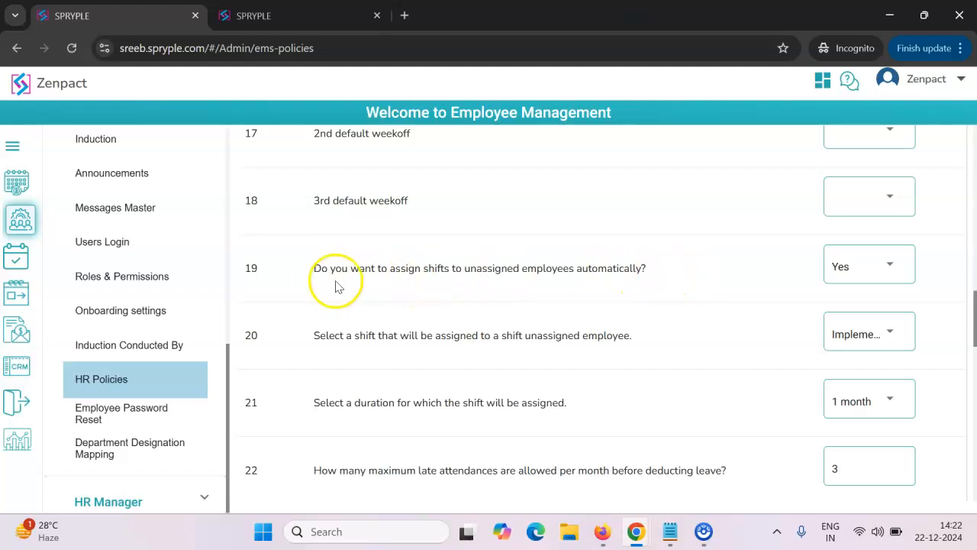
{"action": "left_click_drag", "start_coordinate": [310, 281], "coordinate": [654, 279]}
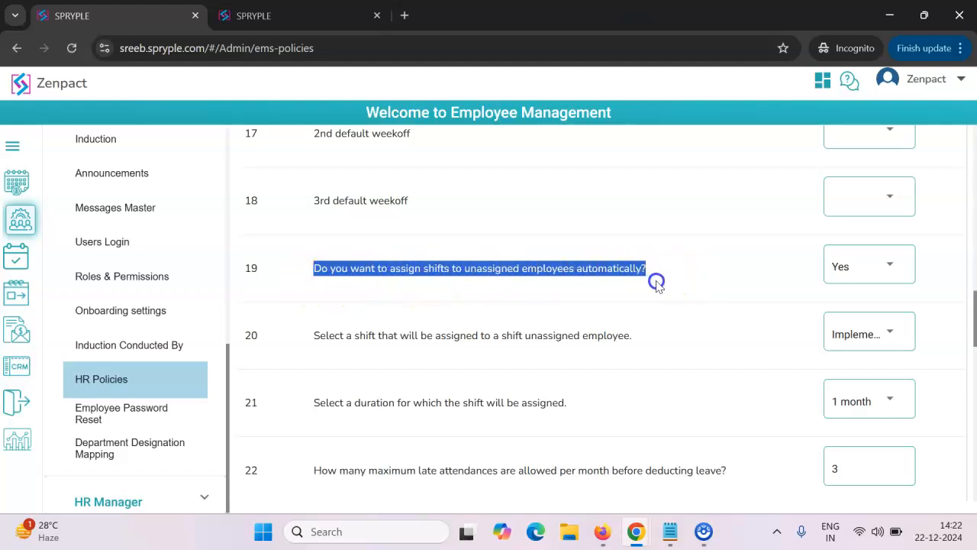
{"action": "left_click", "coordinate": [751, 277]}
{"action": "left_click", "coordinate": [846, 275]}
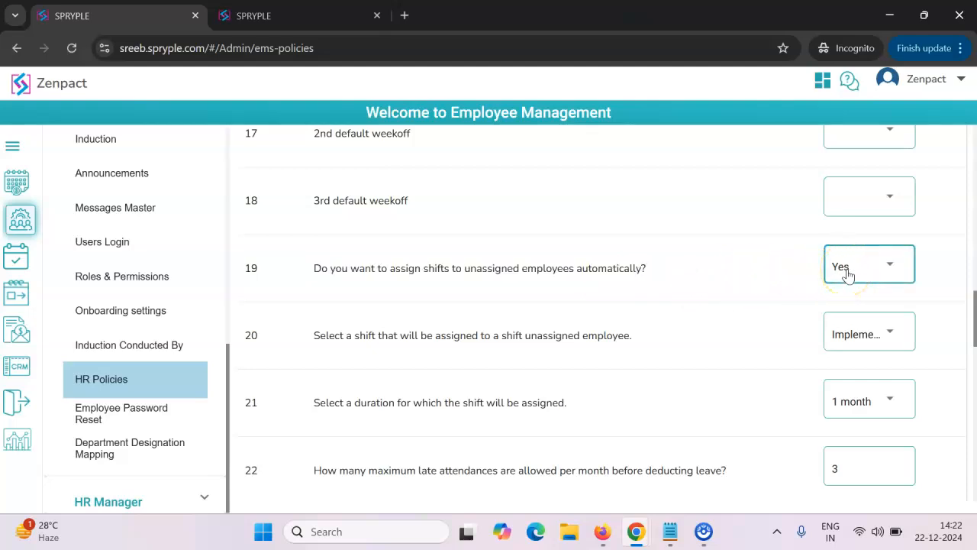
- Try "Continue with the existing shift" as the shift for unassigned employees and restore "Implement Rotation Shift"
{"action": "left_click_drag", "start_coordinate": [313, 336], "coordinate": [648, 336]}
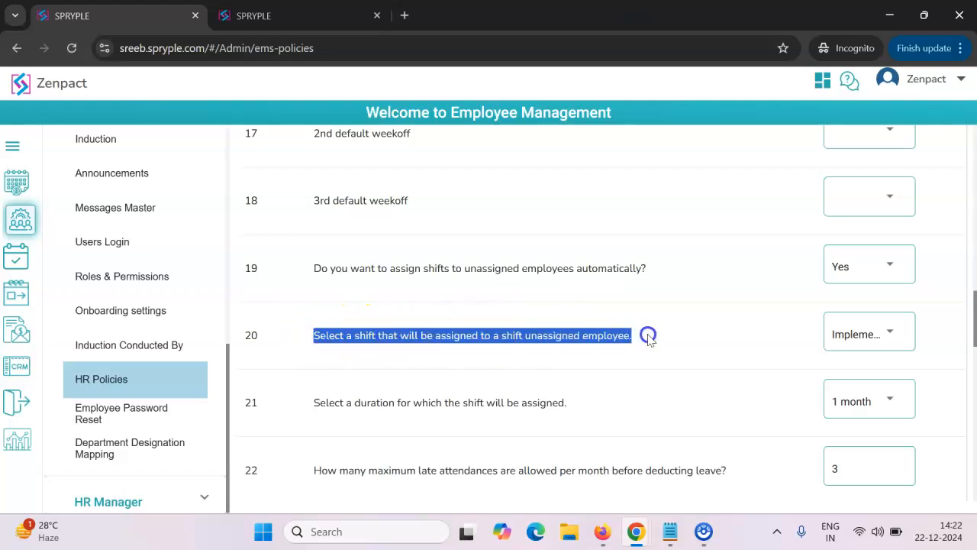
{"action": "left_click", "coordinate": [845, 336]}
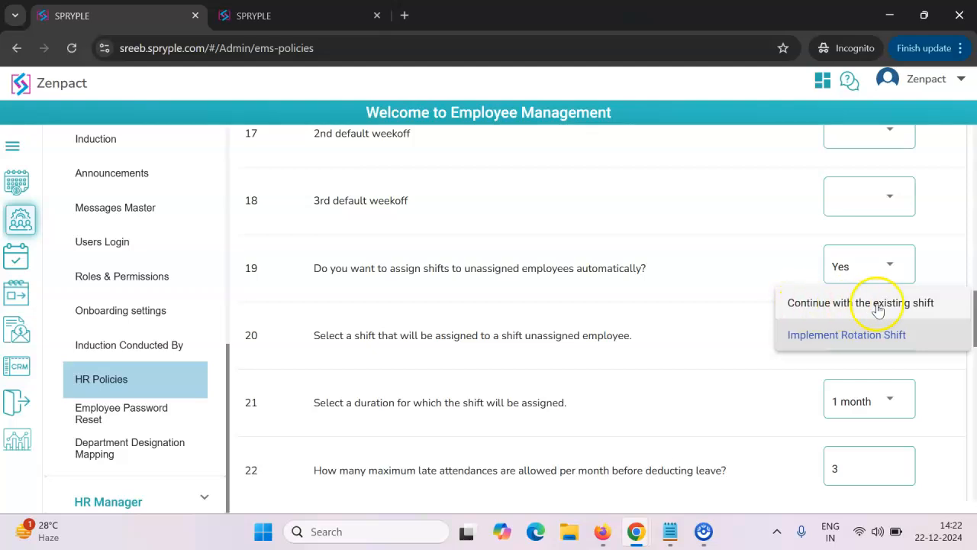
{"action": "left_click", "coordinate": [905, 306]}
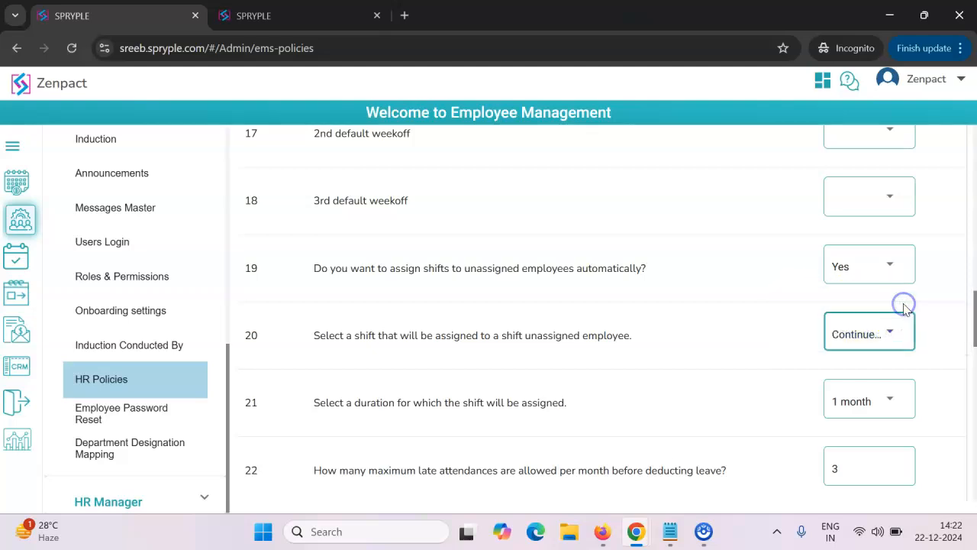
{"action": "left_click", "coordinate": [879, 339]}
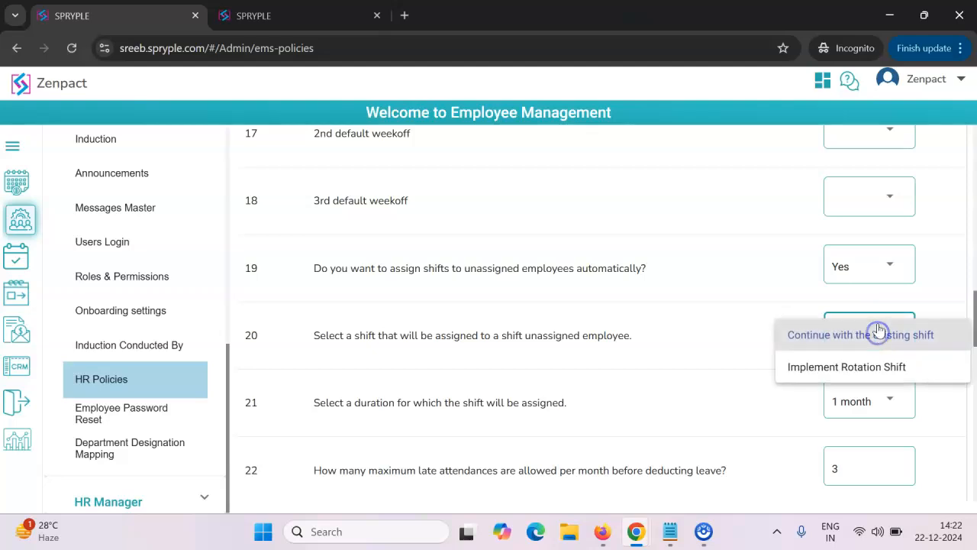
{"action": "left_click", "coordinate": [829, 374]}
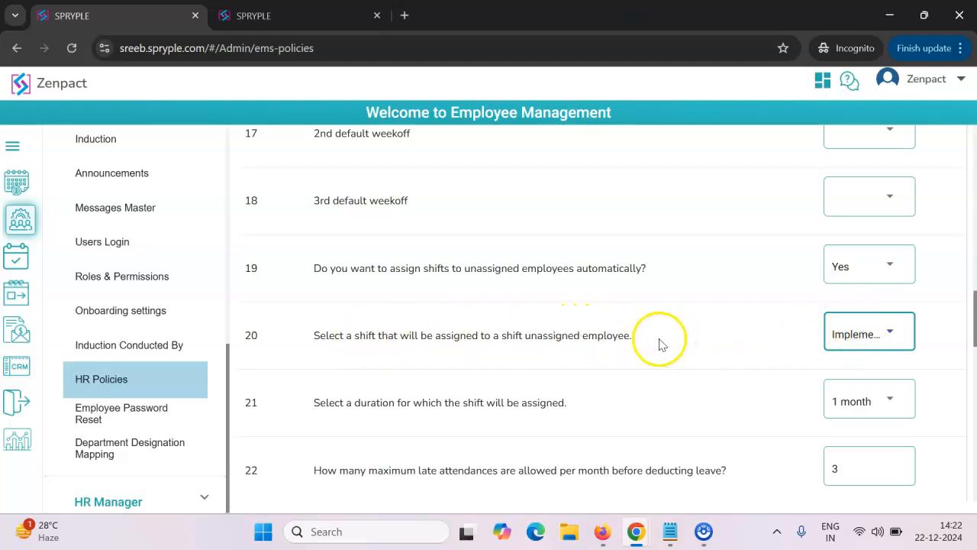
{"action": "left_click", "coordinate": [846, 340]}
{"action": "left_click", "coordinate": [845, 302]}
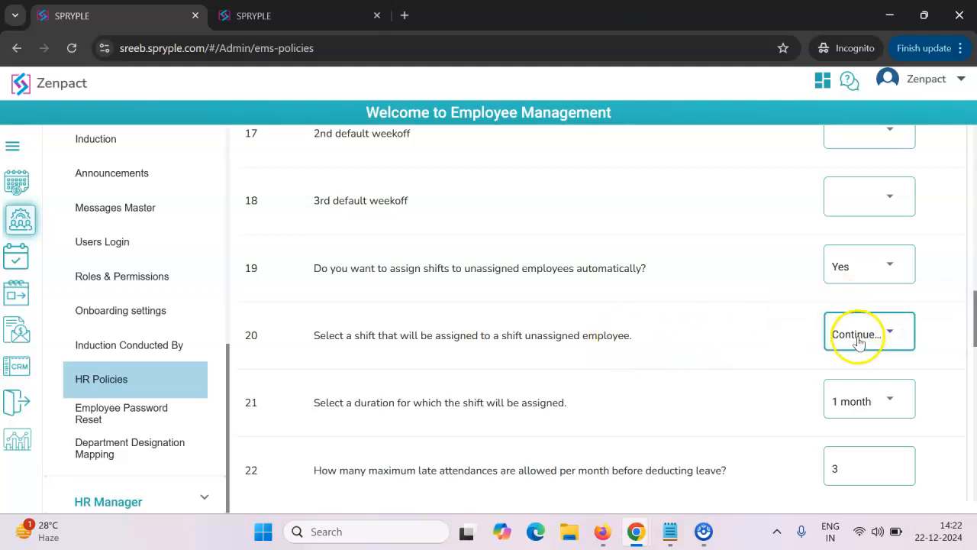
{"action": "left_click", "coordinate": [858, 338]}
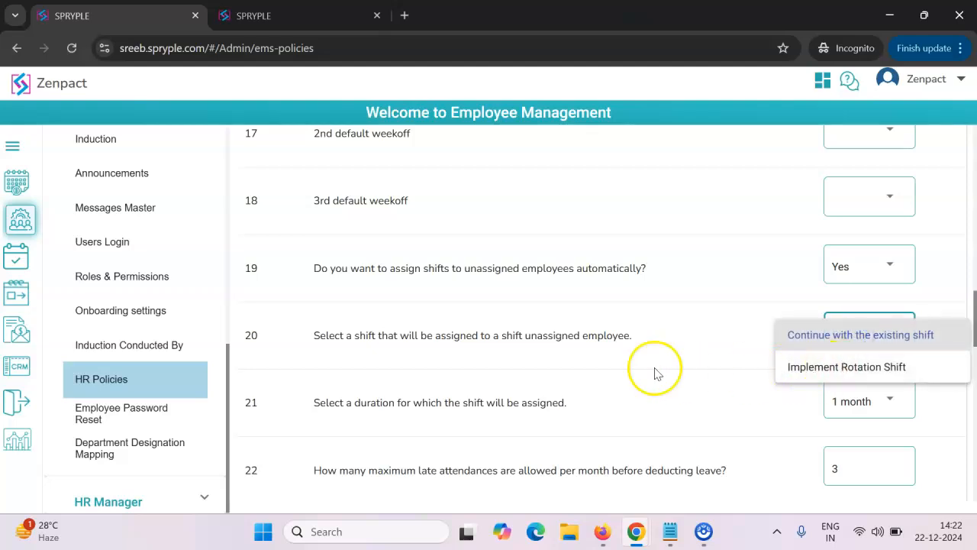
{"action": "left_click", "coordinate": [818, 370]}
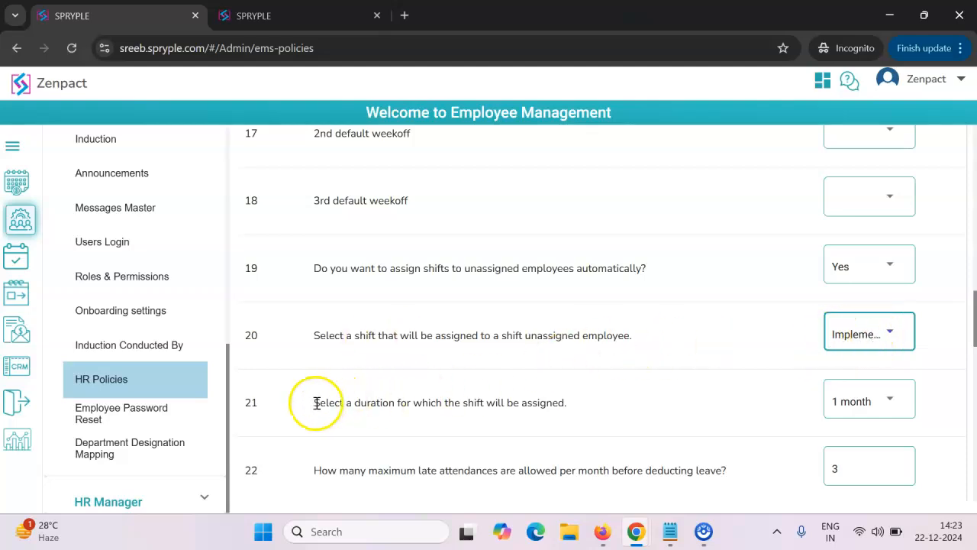
- Select 1 month as the duration for which the shift is assigned and review the automatic shift assignment rules
{"action": "scroll", "coordinate": [427, 312], "scroll_direction": "down", "scroll_amount": 1}
{"action": "left_click_drag", "start_coordinate": [309, 326], "coordinate": [580, 332]}
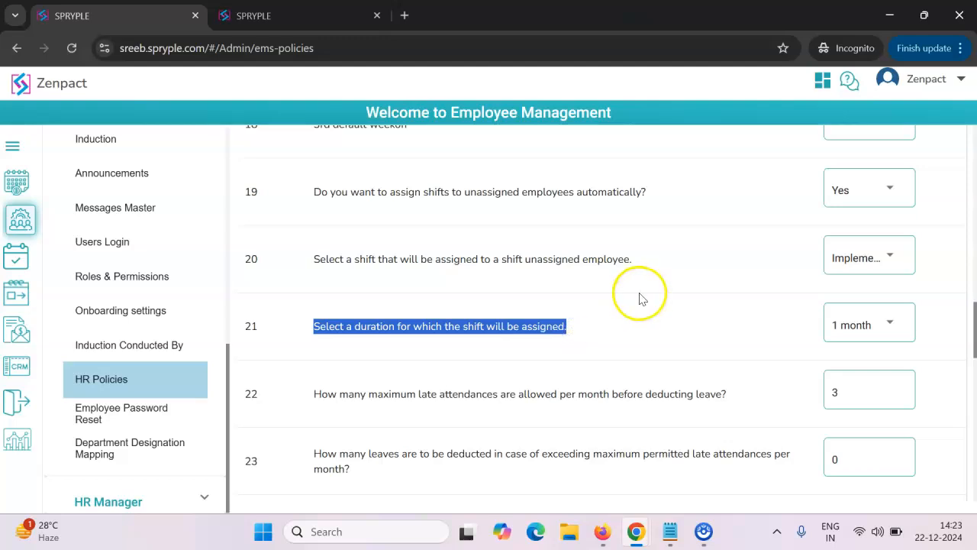
{"action": "left_click", "coordinate": [849, 325]}
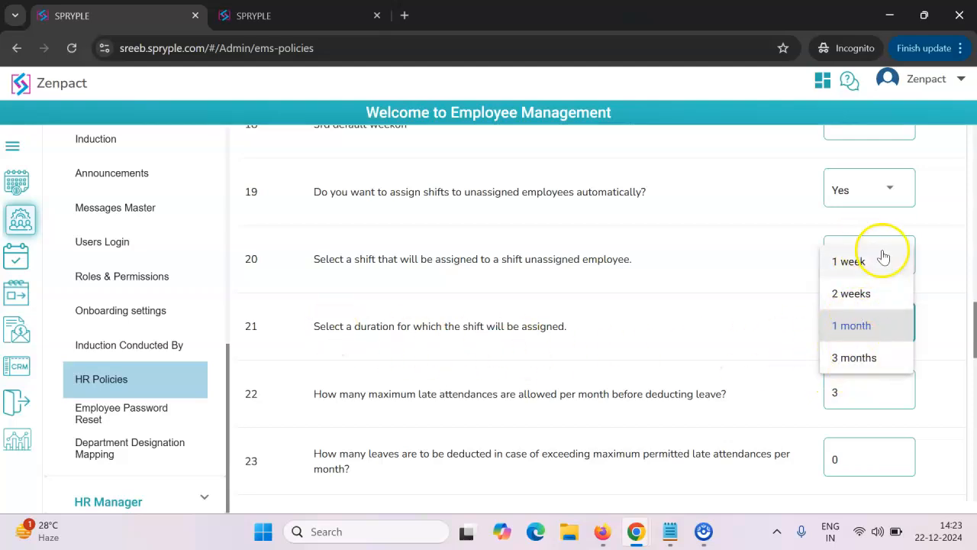
{"action": "left_click", "coordinate": [848, 326]}
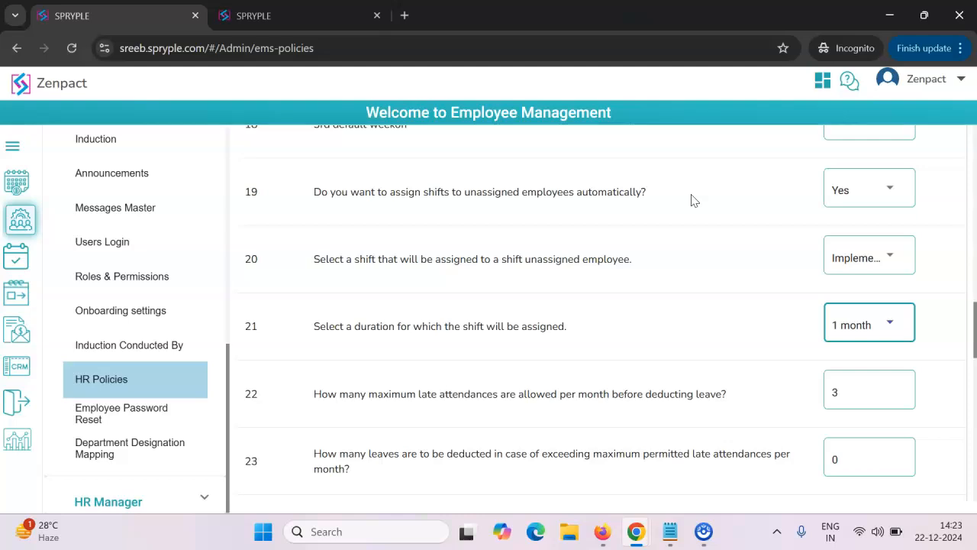
{"action": "left_click", "coordinate": [837, 267]}
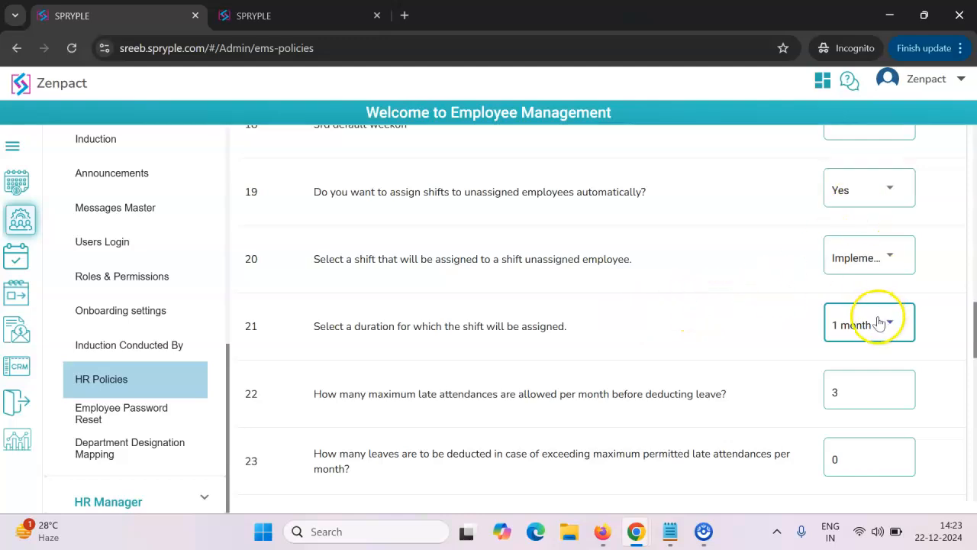
{"action": "left_click_drag", "start_coordinate": [313, 192], "coordinate": [801, 348]}
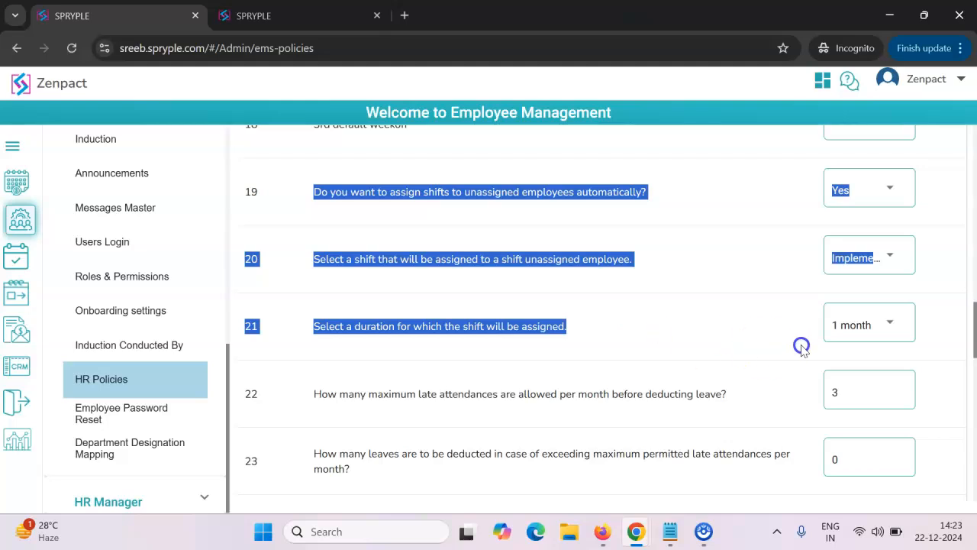
{"action": "left_click", "coordinate": [722, 190]}
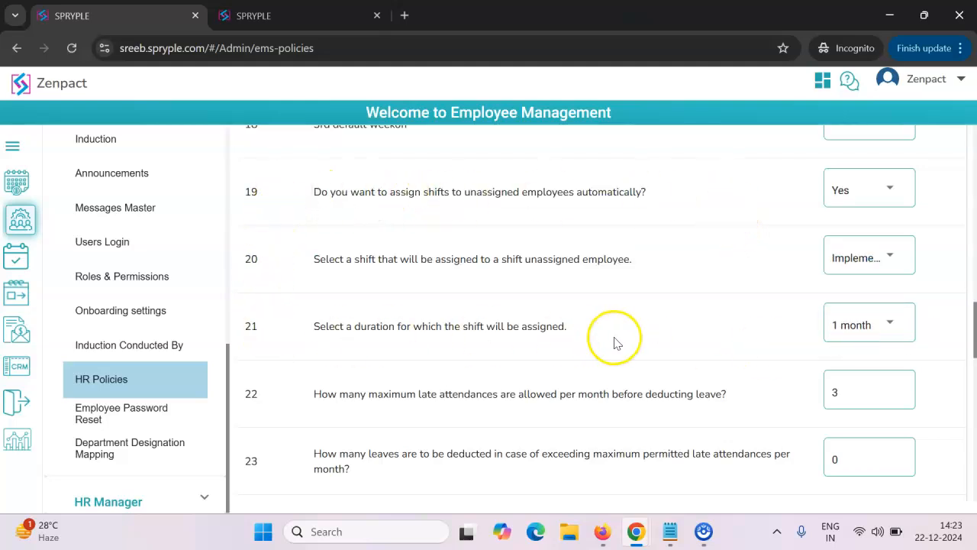
- Set the leaves deducted for exceeding the permitted late attendances to 2 and view the leave types available for the deduction
{"action": "scroll", "coordinate": [633, 249], "scroll_direction": "down", "scroll_amount": 1}
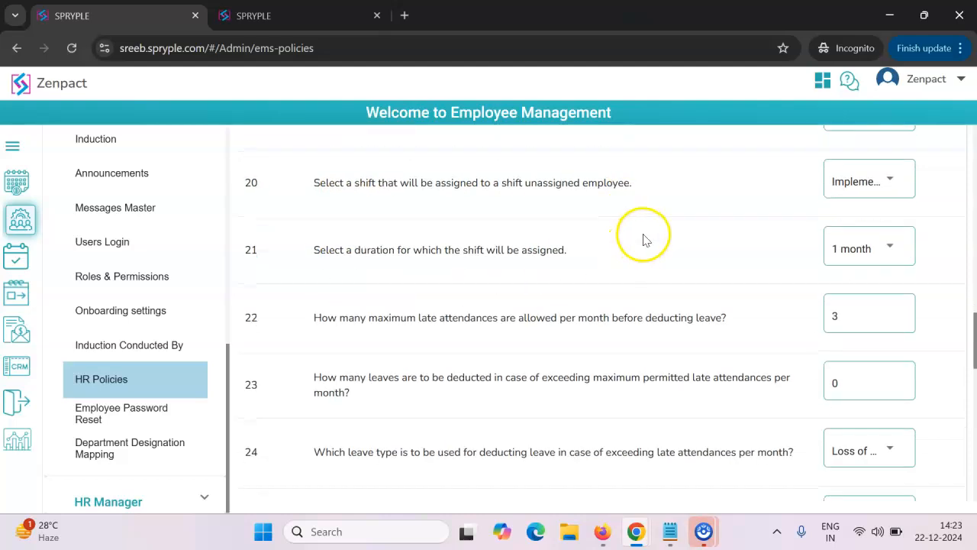
{"action": "scroll", "coordinate": [642, 240], "scroll_direction": "down", "scroll_amount": 1}
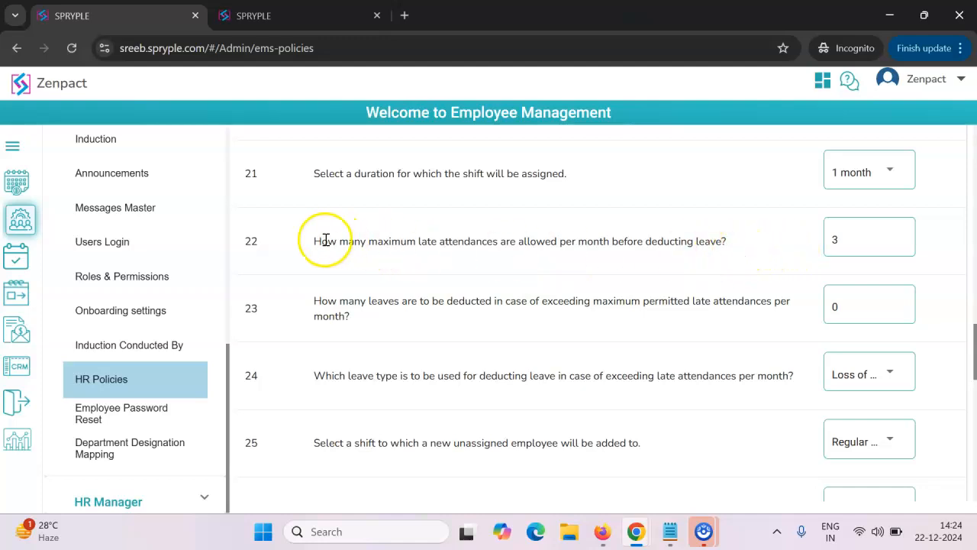
{"action": "left_click", "coordinate": [835, 236]}
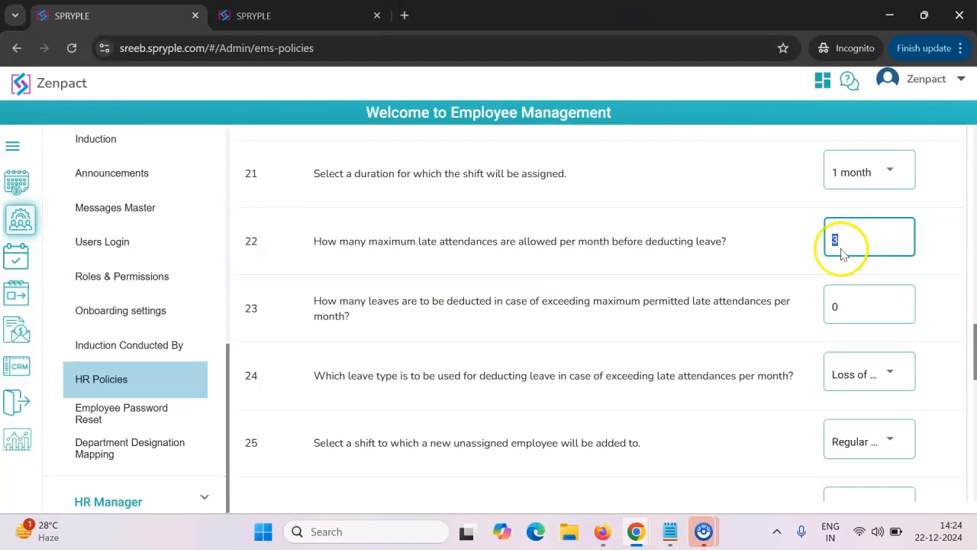
{"action": "left_click", "coordinate": [849, 307]}
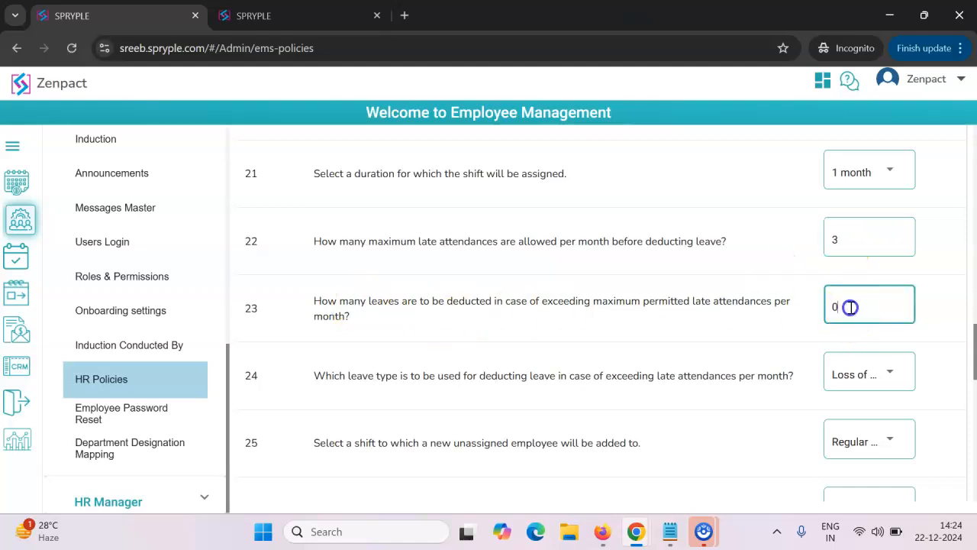
{"action": "double_click", "coordinate": [853, 309]}
{"action": "left_click", "coordinate": [873, 373]}
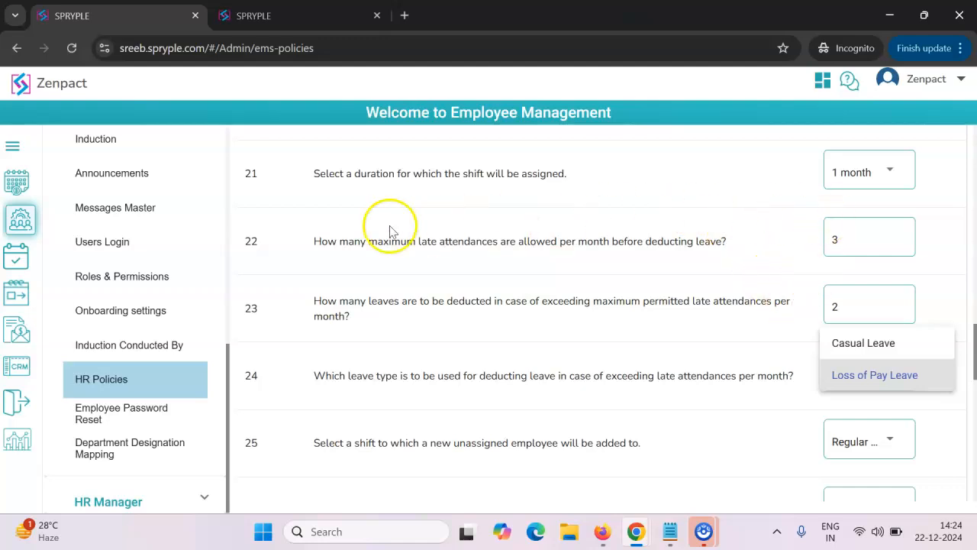
{"action": "left_click", "coordinate": [659, 242]}
- Set the leaves deducted for exceeding the permitted monthly late attendances to 0.5 and check the deduction's leave type options
{"action": "left_click_drag", "start_coordinate": [313, 242], "coordinate": [849, 258]}
{"action": "left_click", "coordinate": [856, 238]}
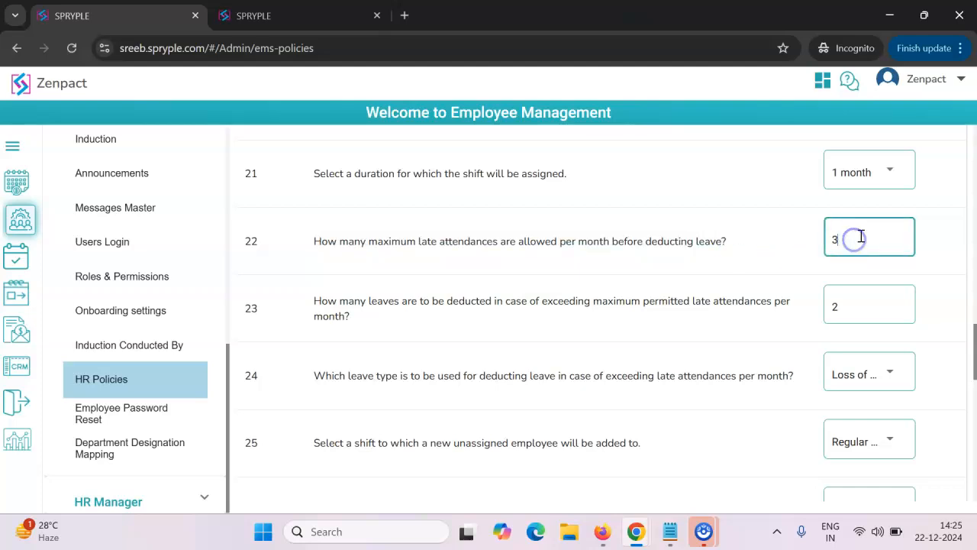
{"action": "left_click_drag", "start_coordinate": [836, 304], "coordinate": [790, 313]}
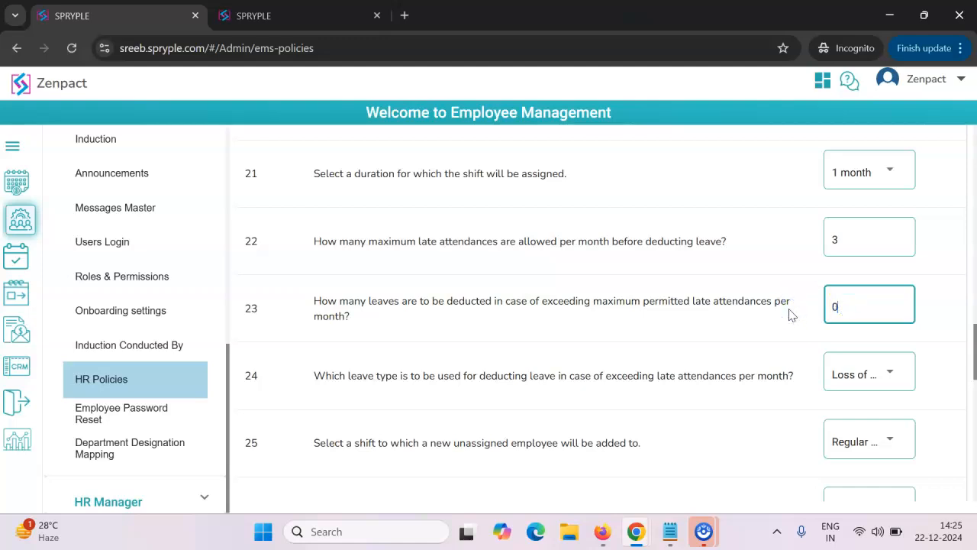
{"action": "left_click", "coordinate": [854, 374]}
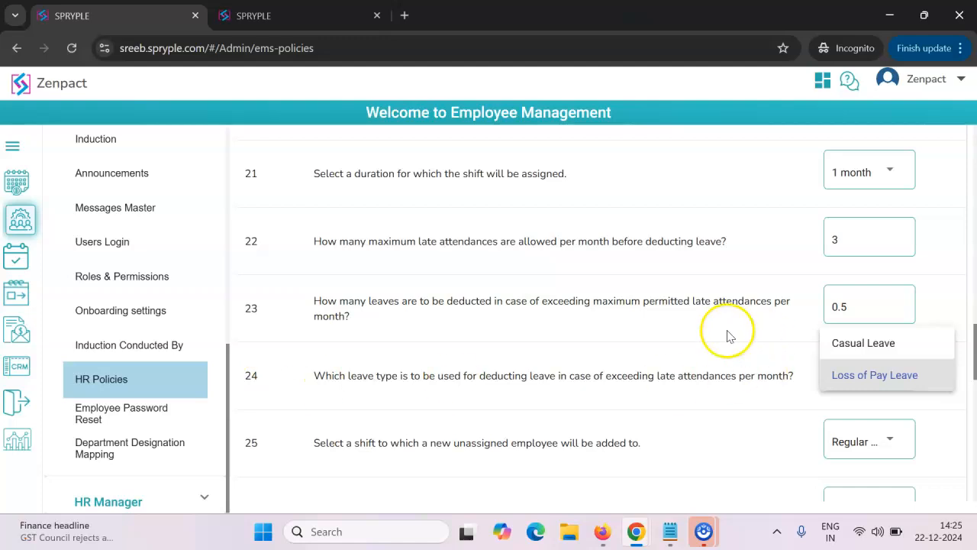
{"action": "left_click", "coordinate": [683, 325]}
- Examine the rule for the shift a new unassigned employee is added to, including the shifts available for it
{"action": "scroll", "coordinate": [550, 288], "scroll_direction": "down", "scroll_amount": 1}
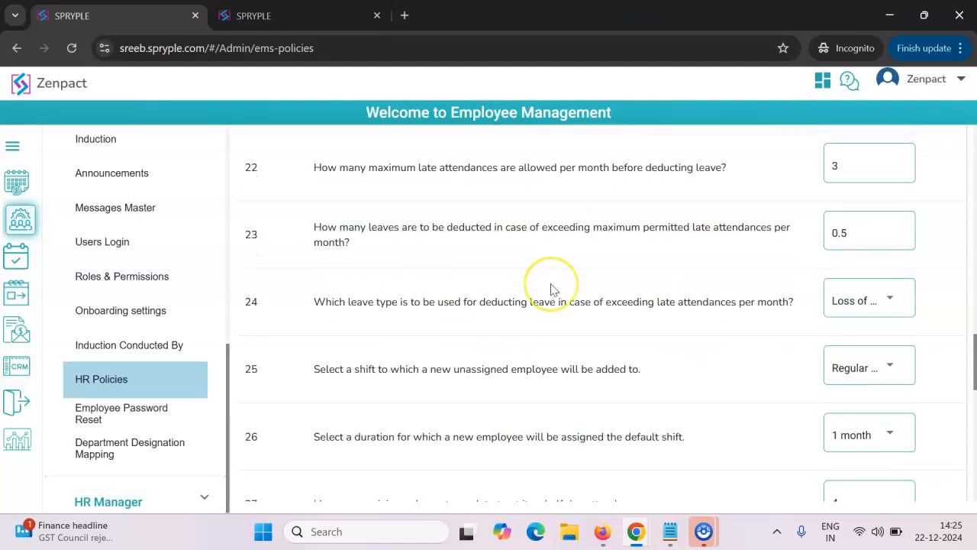
{"action": "scroll", "coordinate": [551, 290], "scroll_direction": "down", "scroll_amount": 1}
{"action": "left_click", "coordinate": [314, 293]}
{"action": "left_click_drag", "start_coordinate": [313, 293], "coordinate": [399, 293]}
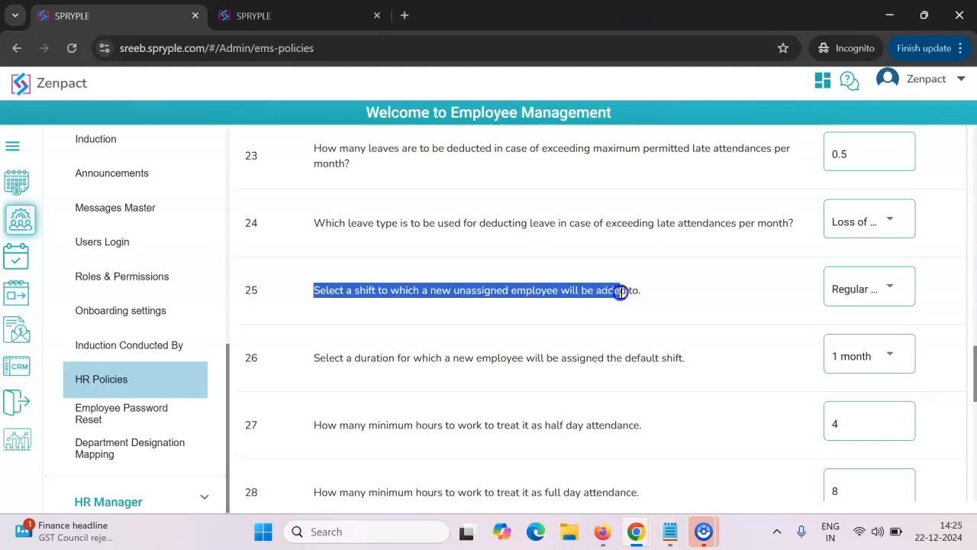
{"action": "left_click", "coordinate": [754, 289]}
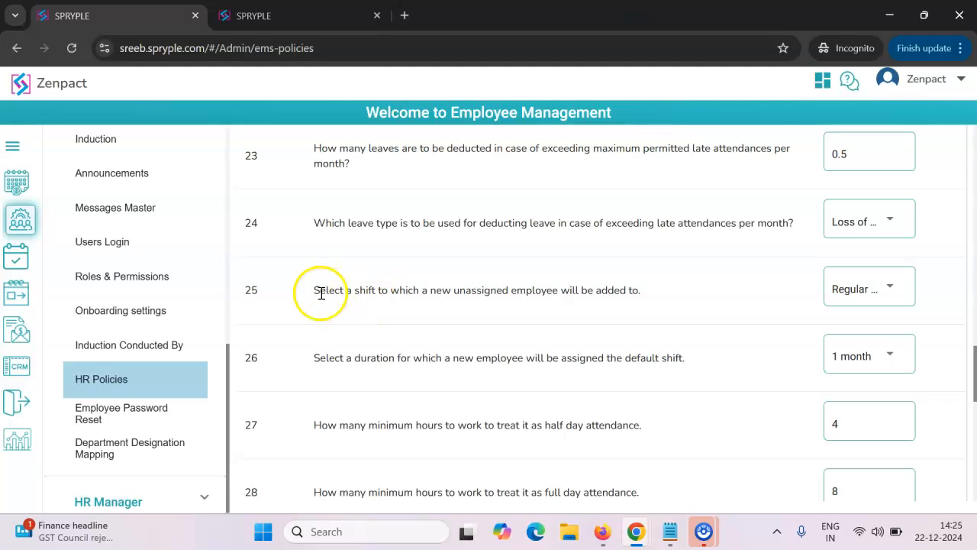
{"action": "left_click", "coordinate": [842, 288]}
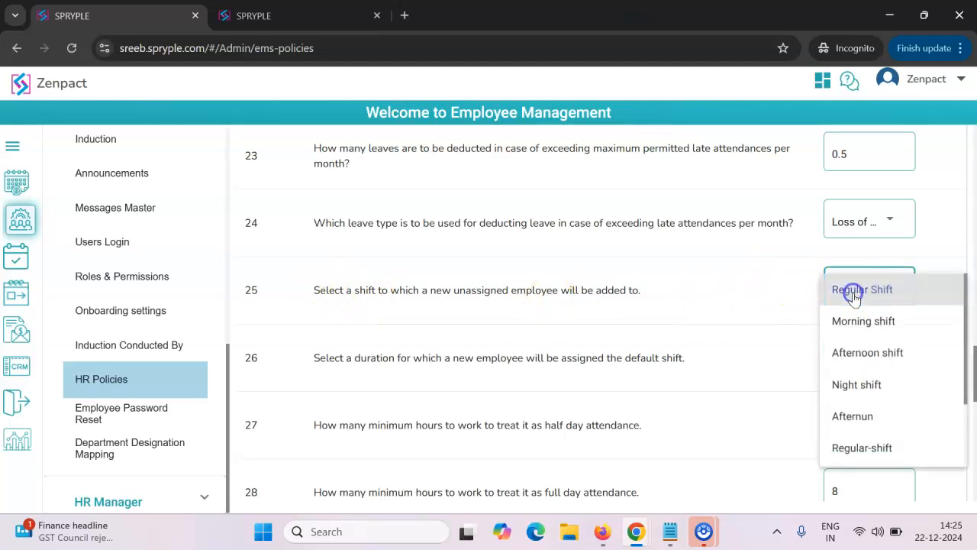
{"action": "scroll", "coordinate": [865, 341], "scroll_direction": "down", "scroll_amount": 1}
{"action": "scroll", "coordinate": [867, 351], "scroll_direction": "up", "scroll_amount": 2}
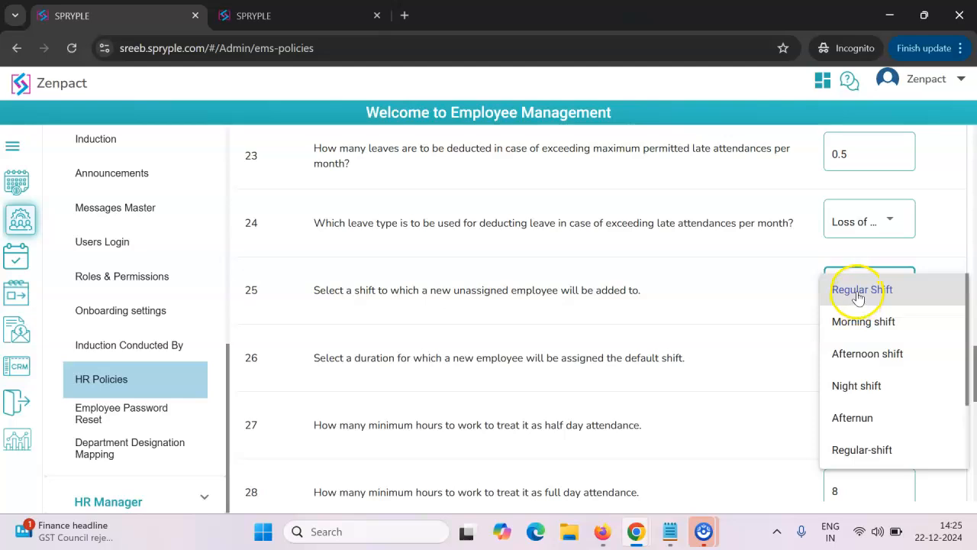
{"action": "left_click", "coordinate": [706, 289]}
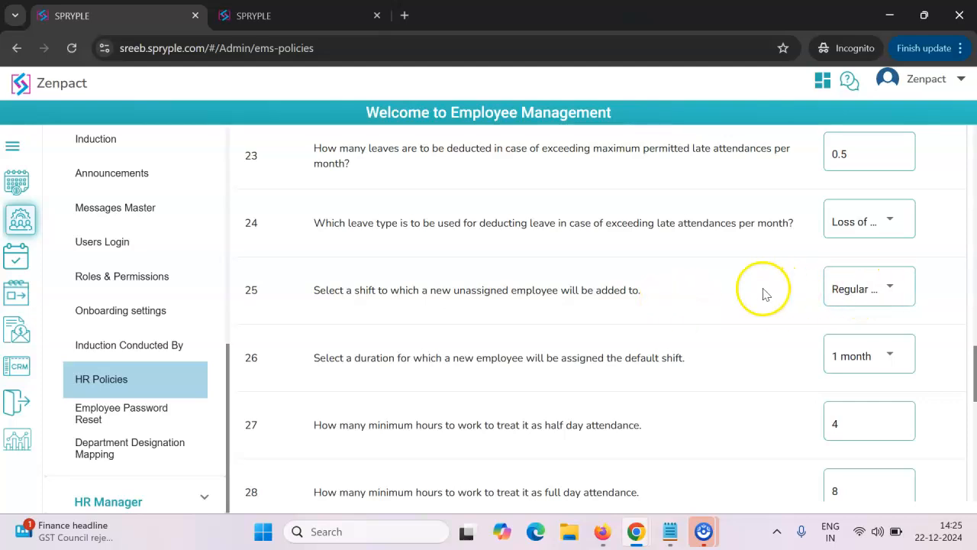
- Select "10:30AM To 7:30PM" as the shift to which a new unassigned employee is added
{"action": "left_click", "coordinate": [852, 283]}
{"action": "scroll", "coordinate": [853, 289], "scroll_direction": "down", "scroll_amount": 2}
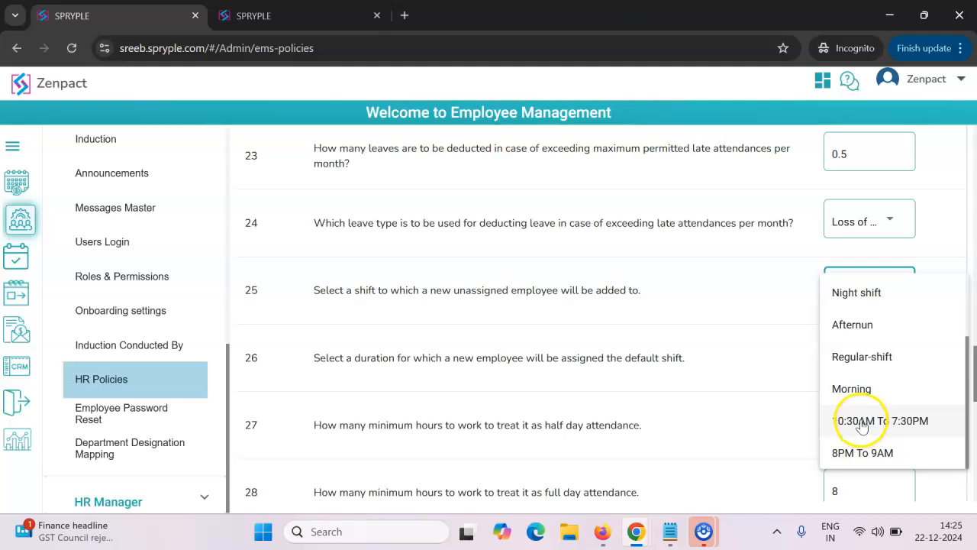
{"action": "left_click", "coordinate": [860, 425]}
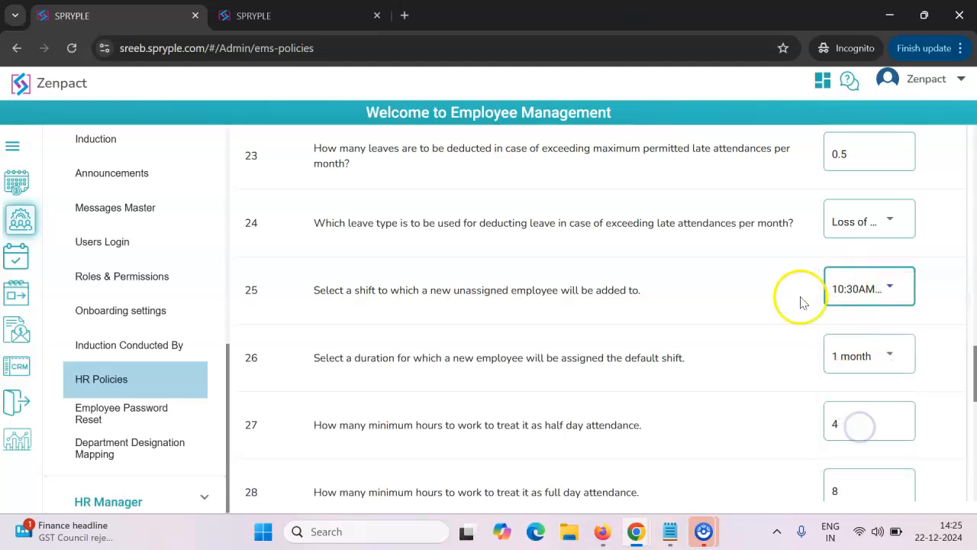
{"action": "left_click_drag", "start_coordinate": [312, 290], "coordinate": [891, 297]}
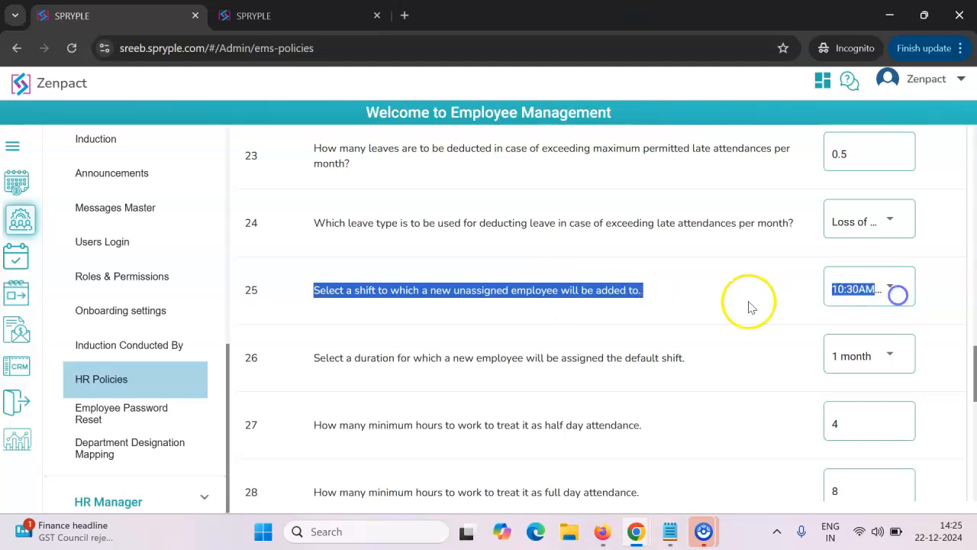
{"action": "left_click", "coordinate": [713, 296]}
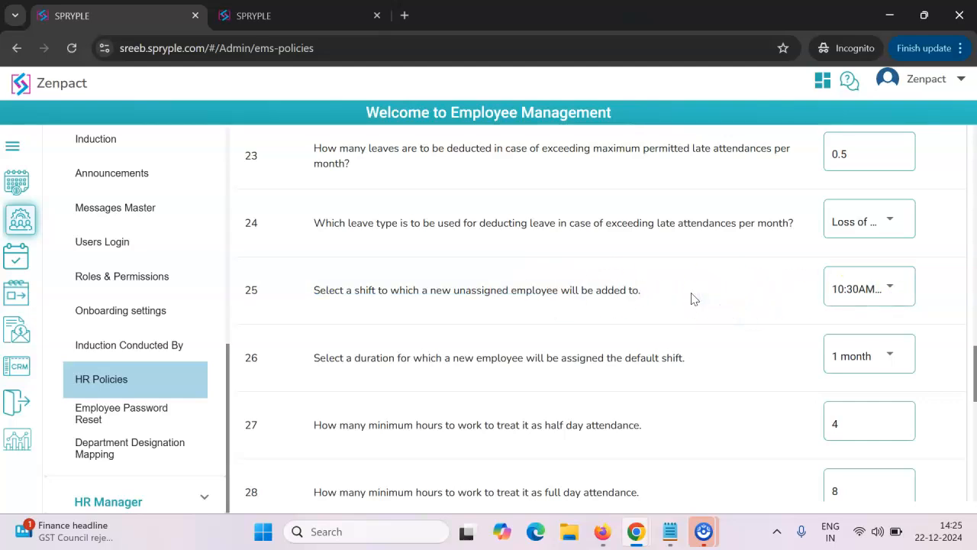
{"action": "left_click", "coordinate": [865, 296]}
{"action": "left_click", "coordinate": [741, 283]}
- Review the duration options for a new employee's default shift and the minimum hours for half day and full day attendance
{"action": "scroll", "coordinate": [717, 311], "scroll_direction": "down", "scroll_amount": 1}
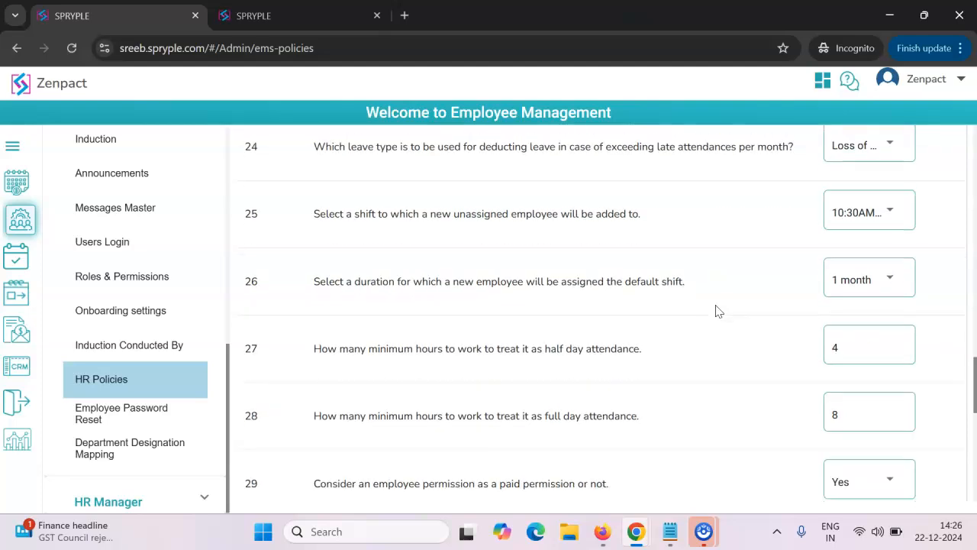
{"action": "left_click", "coordinate": [851, 282]}
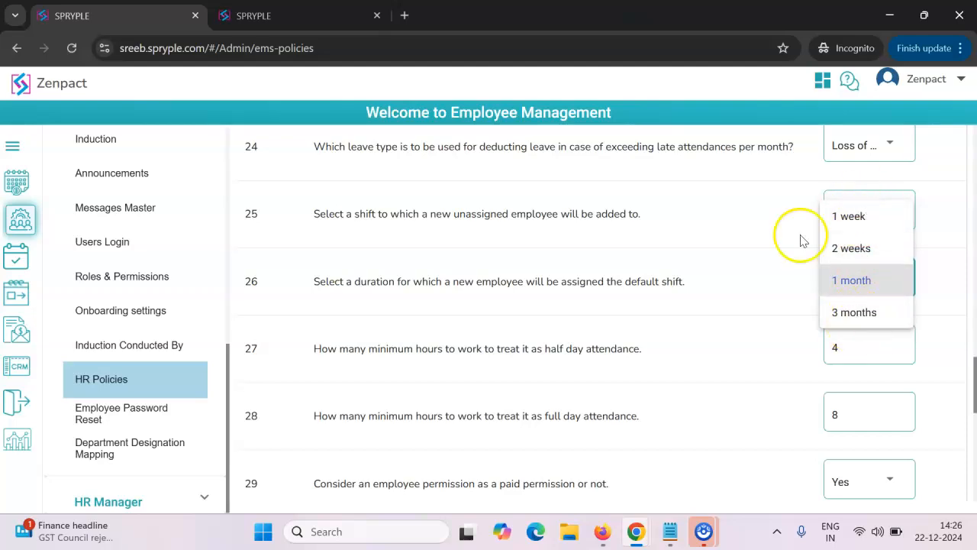
{"action": "left_click", "coordinate": [722, 221]}
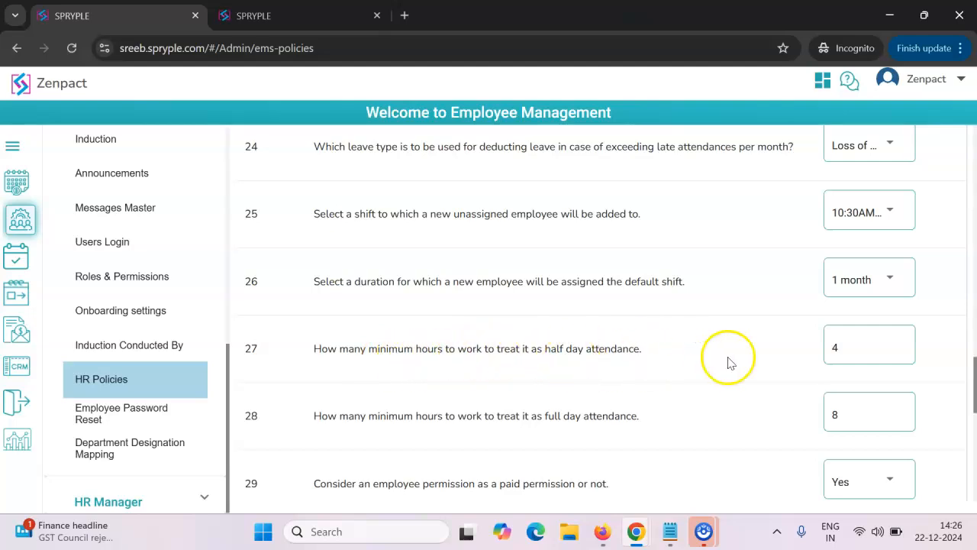
{"action": "double_click", "coordinate": [838, 347]}
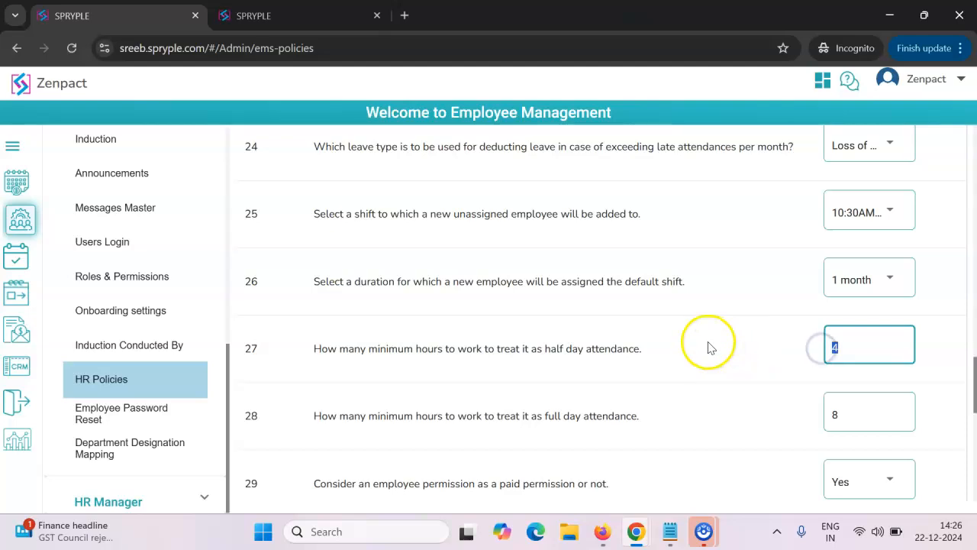
{"action": "scroll", "coordinate": [707, 347], "scroll_direction": "down", "scroll_amount": 1}
{"action": "double_click", "coordinate": [831, 338]}
{"action": "scroll", "coordinate": [702, 301], "scroll_direction": "down", "scroll_amount": 1}
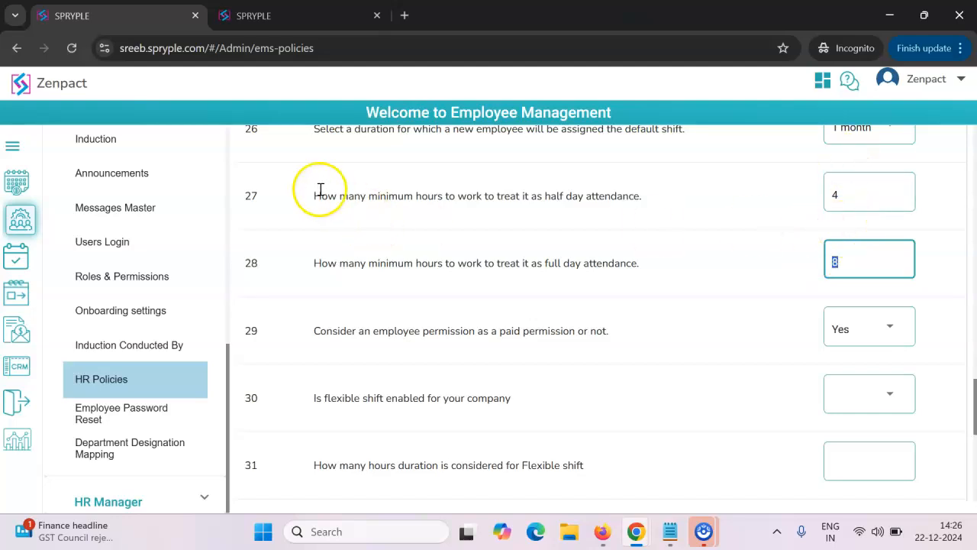
{"action": "left_click", "coordinate": [685, 270]}
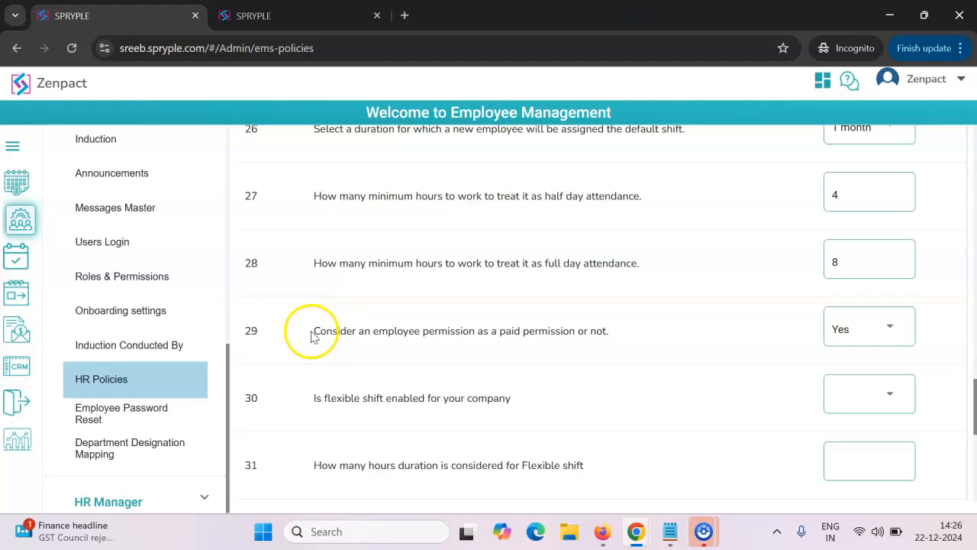
- Try 6 as the minimum hours for half day attendance, restore 4, and check the full day minimum
{"action": "left_click", "coordinate": [845, 198]}
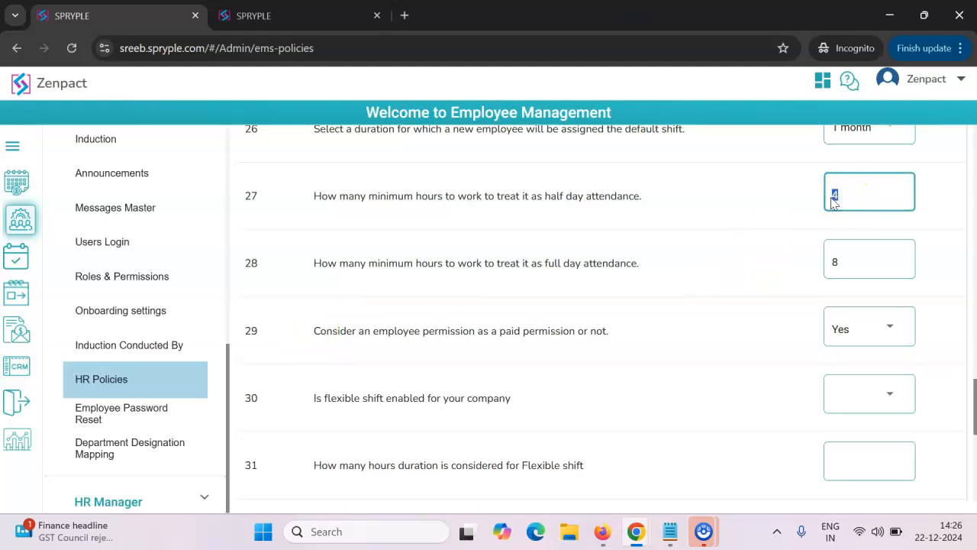
{"action": "type", "text": "6"}
{"action": "left_click_drag", "start_coordinate": [850, 195], "coordinate": [827, 196]}
{"action": "type", "text": "4"}
{"action": "left_click_drag", "start_coordinate": [842, 262], "coordinate": [810, 266]}
{"action": "left_click", "coordinate": [720, 269]}
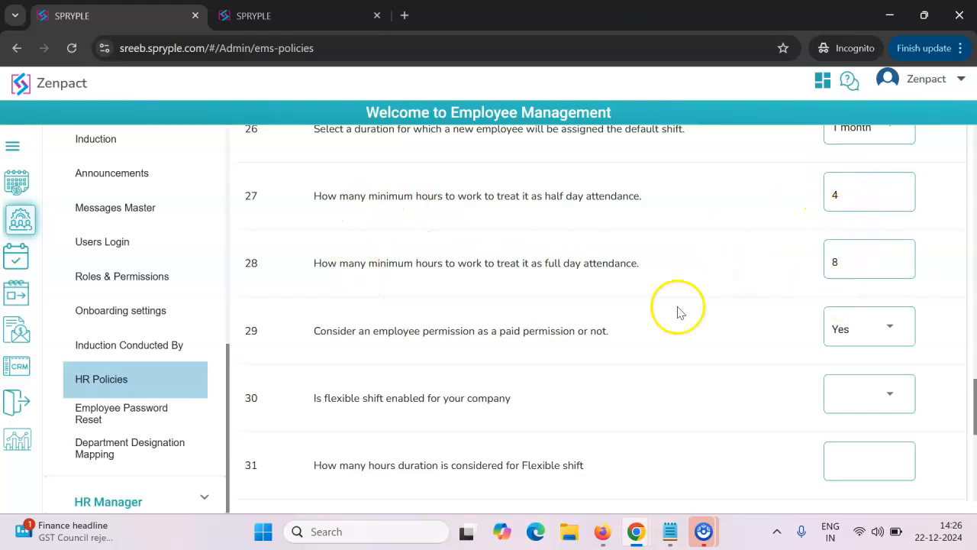
- Set the rule on considering an employee permission as a paid permission to No
{"action": "scroll", "coordinate": [664, 317], "scroll_direction": "down", "scroll_amount": 5}
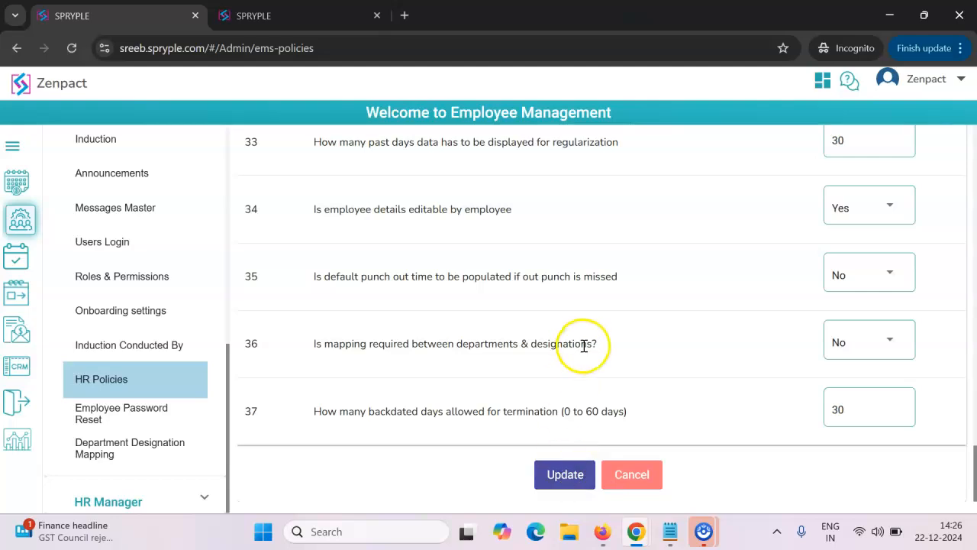
{"action": "scroll", "coordinate": [585, 343], "scroll_direction": "up", "scroll_amount": 5}
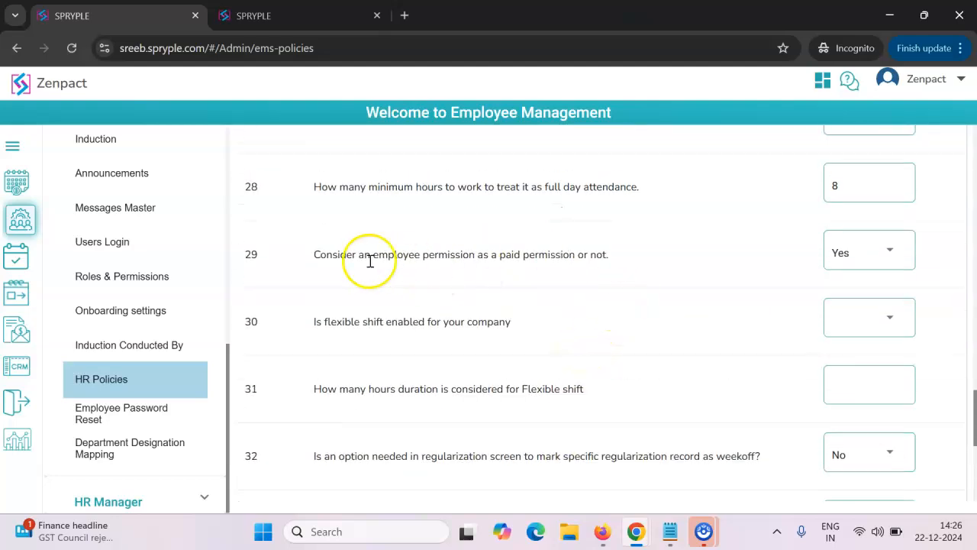
{"action": "left_click_drag", "start_coordinate": [318, 255], "coordinate": [665, 261]}
{"action": "left_click", "coordinate": [665, 262]}
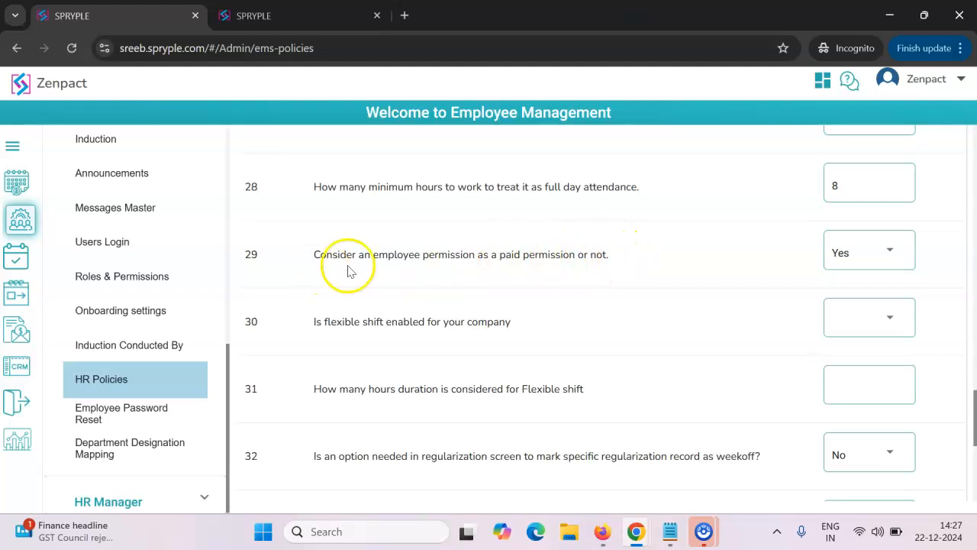
{"action": "left_click", "coordinate": [843, 254]}
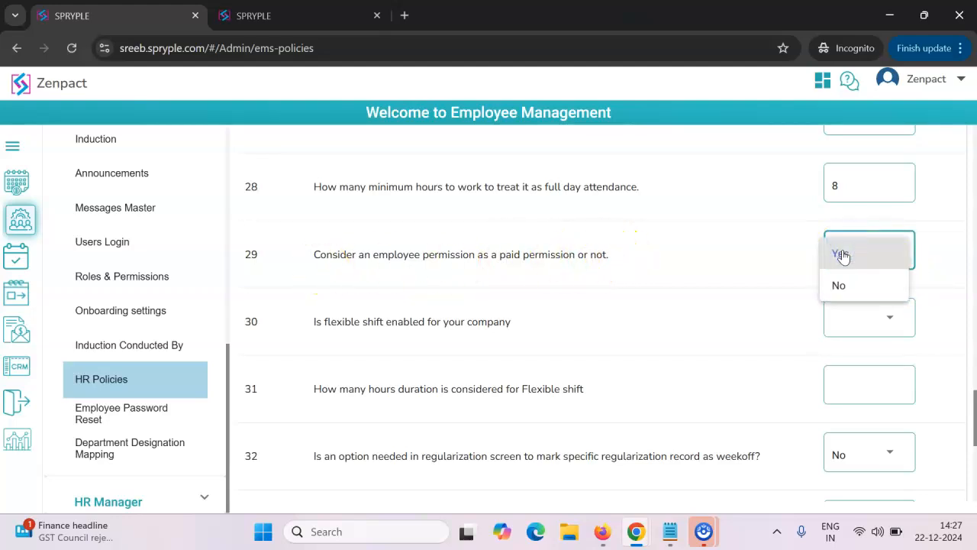
{"action": "left_click", "coordinate": [842, 255]}
{"action": "left_click", "coordinate": [843, 253]}
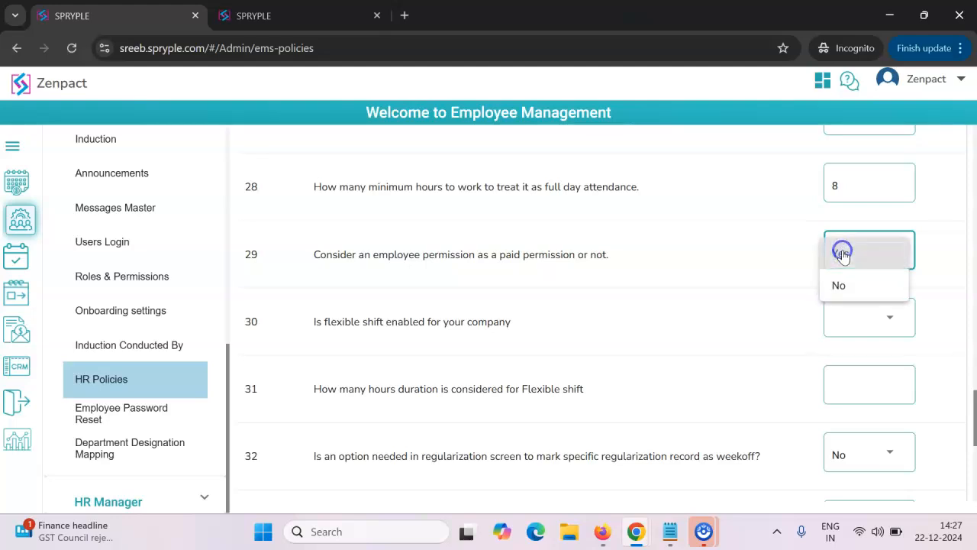
{"action": "left_click", "coordinate": [838, 287]}
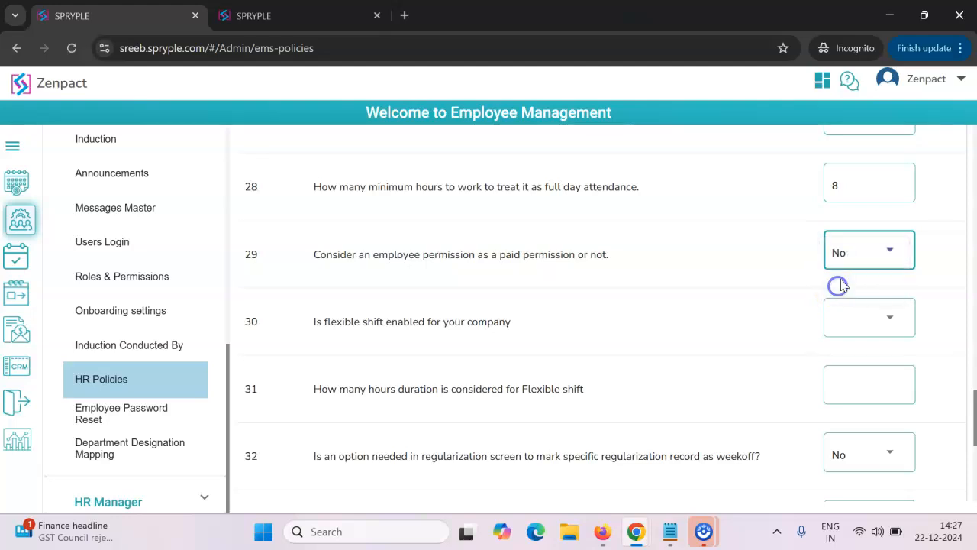
{"action": "left_click_drag", "start_coordinate": [314, 255], "coordinate": [683, 254]}
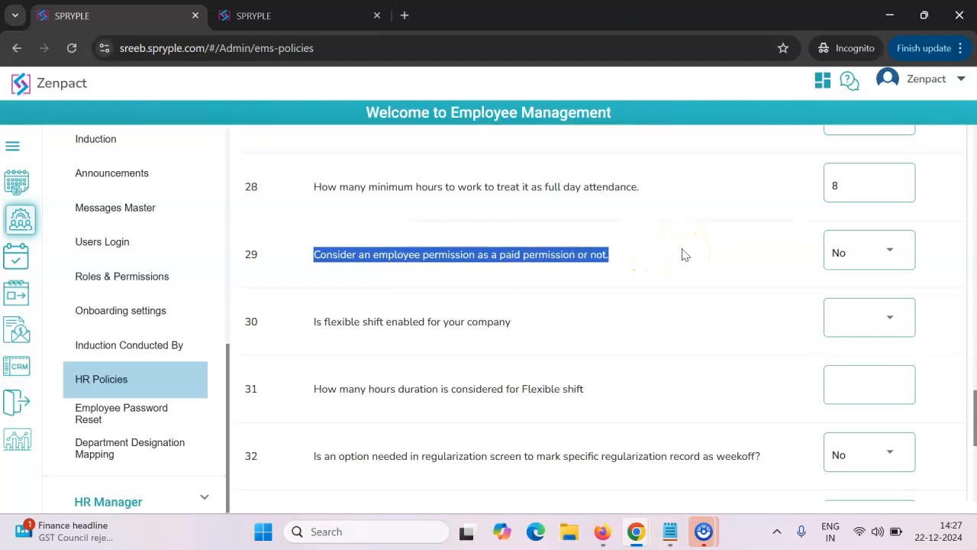
{"action": "left_click", "coordinate": [694, 257]}
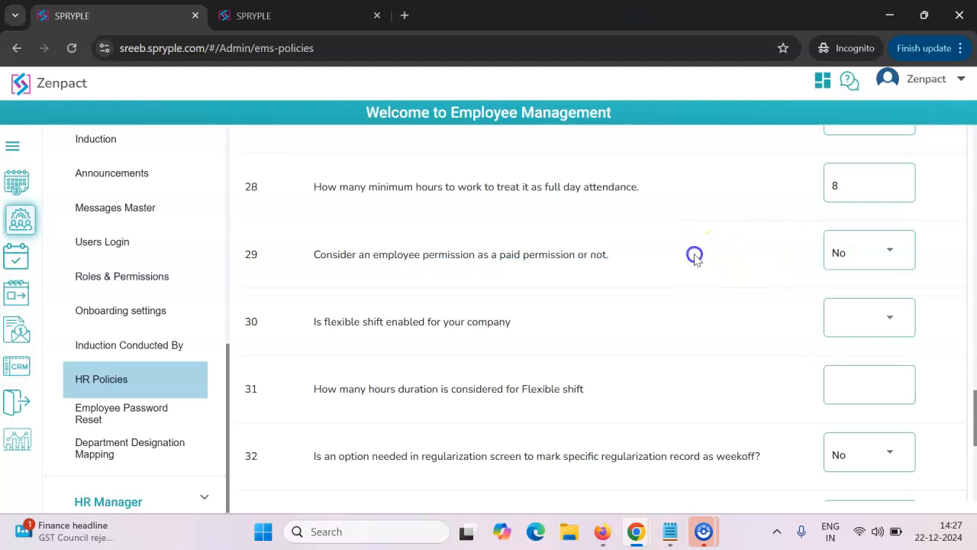
- Enable flexible shift for the company by setting its policy rule to Yes
{"action": "scroll", "coordinate": [694, 259], "scroll_direction": "down", "scroll_amount": 1}
{"action": "left_click_drag", "start_coordinate": [311, 245], "coordinate": [501, 245]}
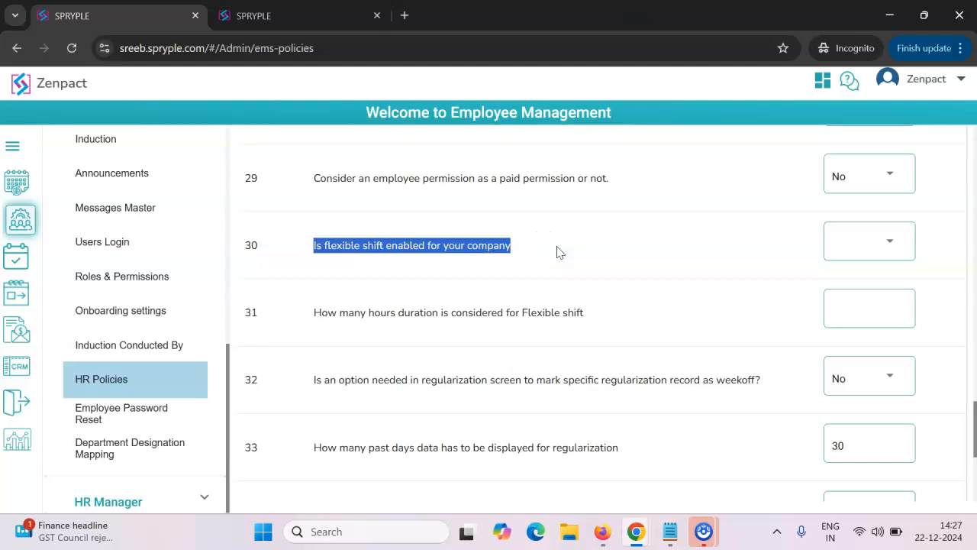
{"action": "left_click", "coordinate": [687, 252]}
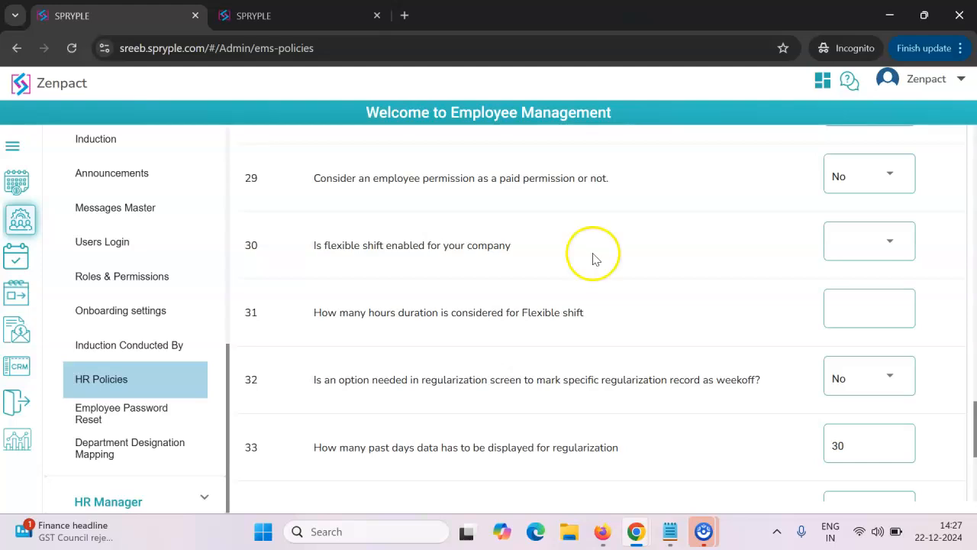
{"action": "left_click", "coordinate": [857, 242]}
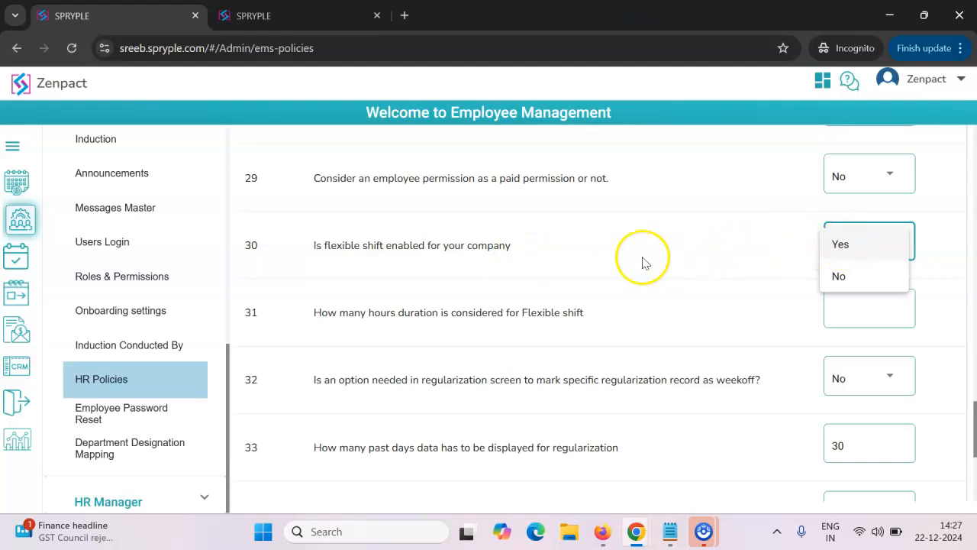
{"action": "left_click", "coordinate": [849, 246]}
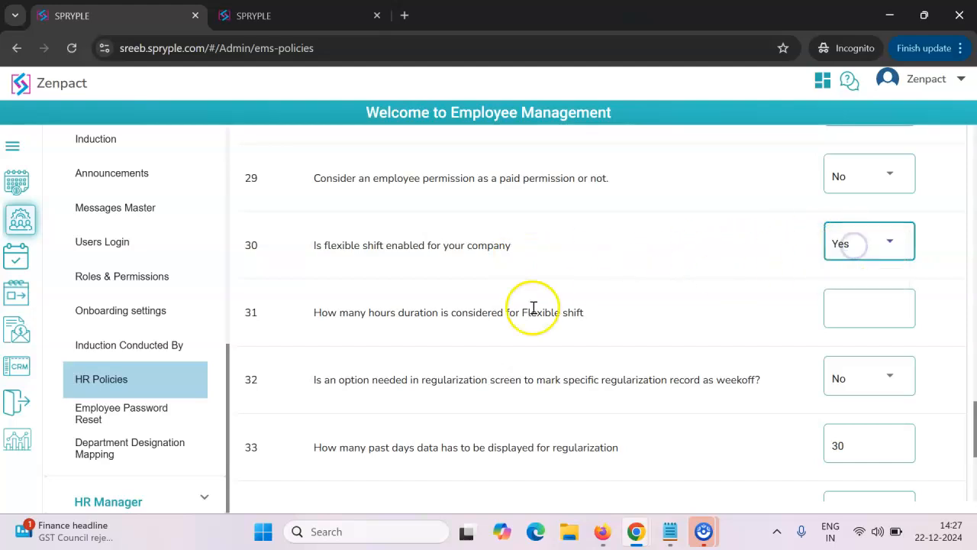
- Set the duration considered for a flexible shift to 10 hours and view the regularization rules below it
{"action": "left_click", "coordinate": [861, 314]}
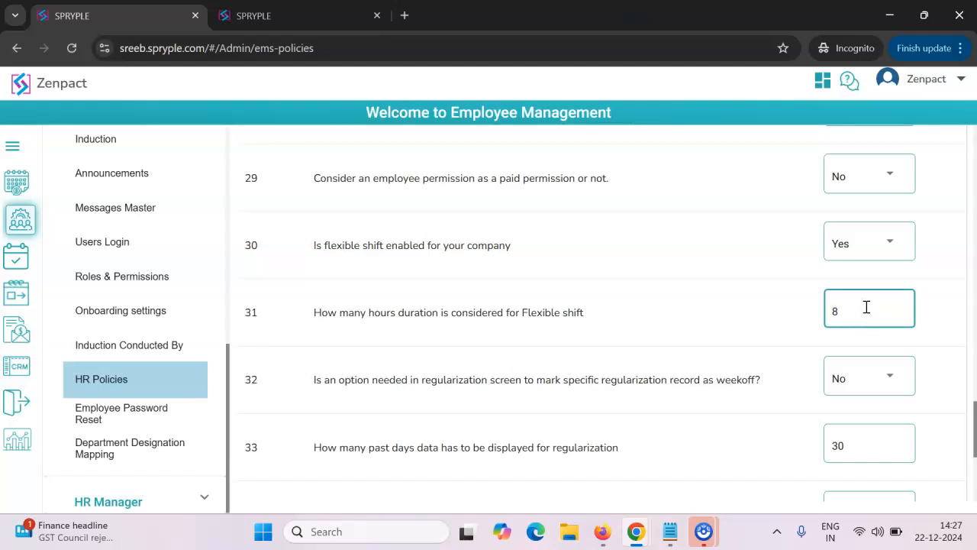
{"action": "type", "text": "10"}
{"action": "left_click", "coordinate": [685, 286]}
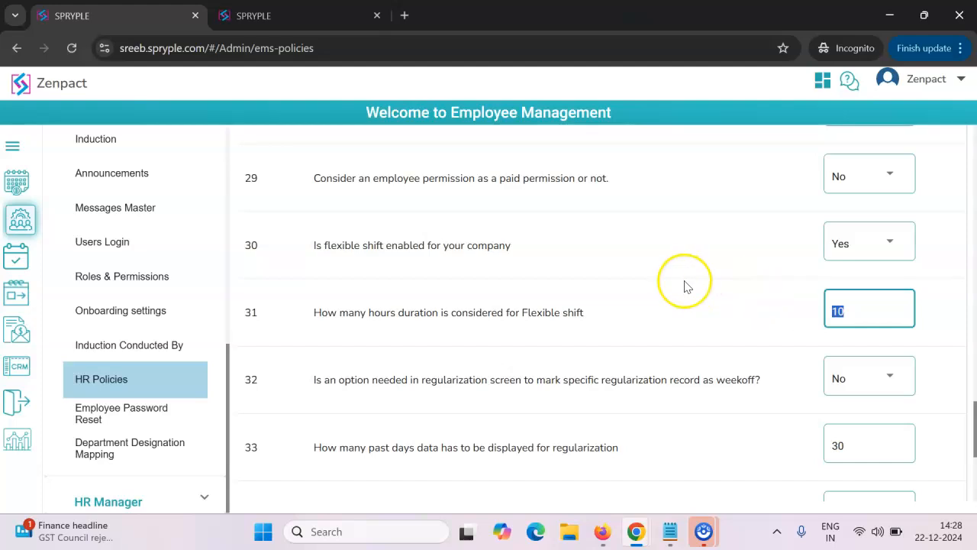
{"action": "scroll", "coordinate": [682, 286], "scroll_direction": "down", "scroll_amount": 3}
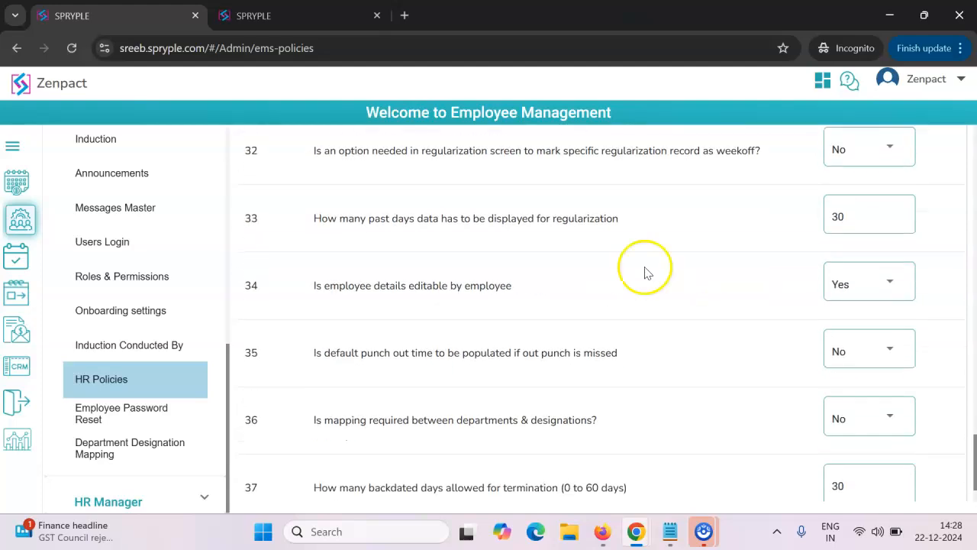
{"action": "scroll", "coordinate": [473, 289], "scroll_direction": "up", "scroll_amount": 1}
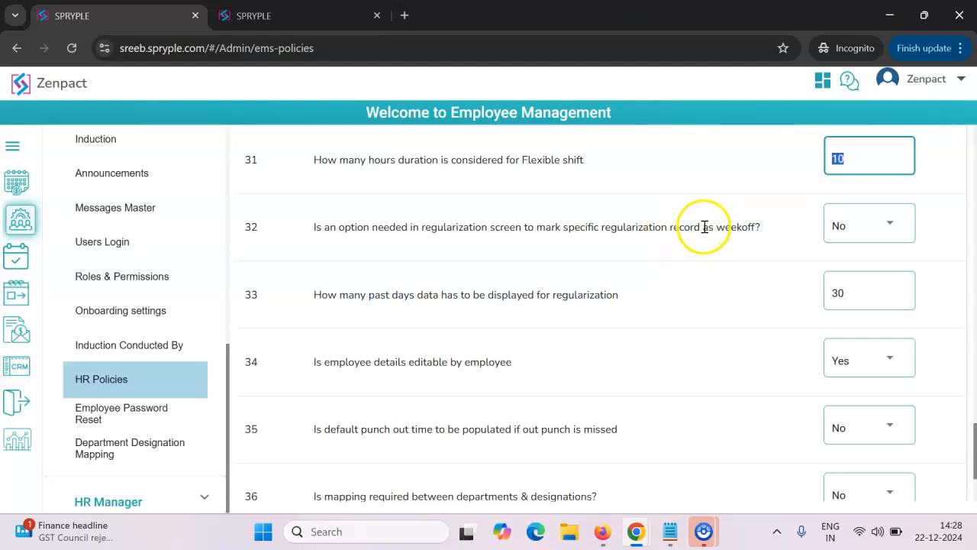
{"action": "left_click", "coordinate": [777, 229]}
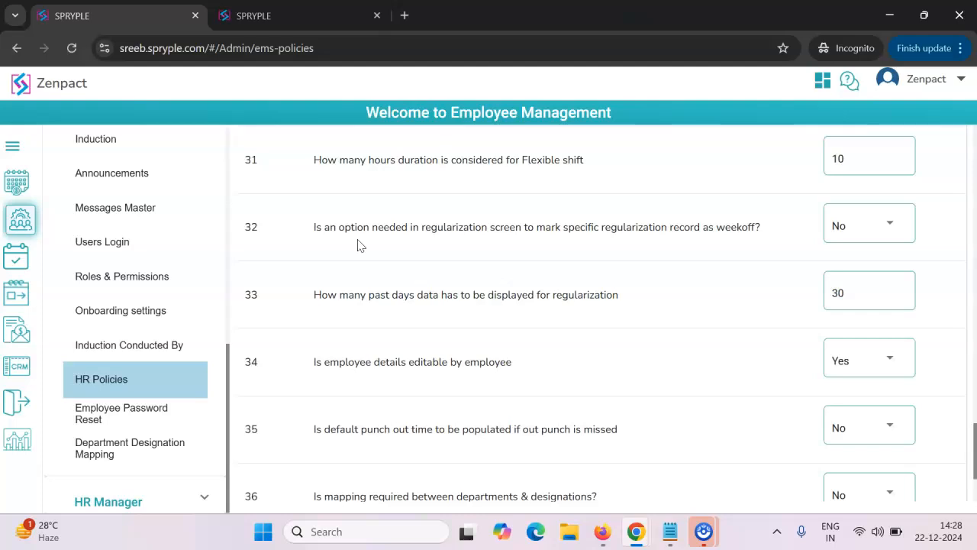
{"action": "left_click", "coordinate": [856, 229]}
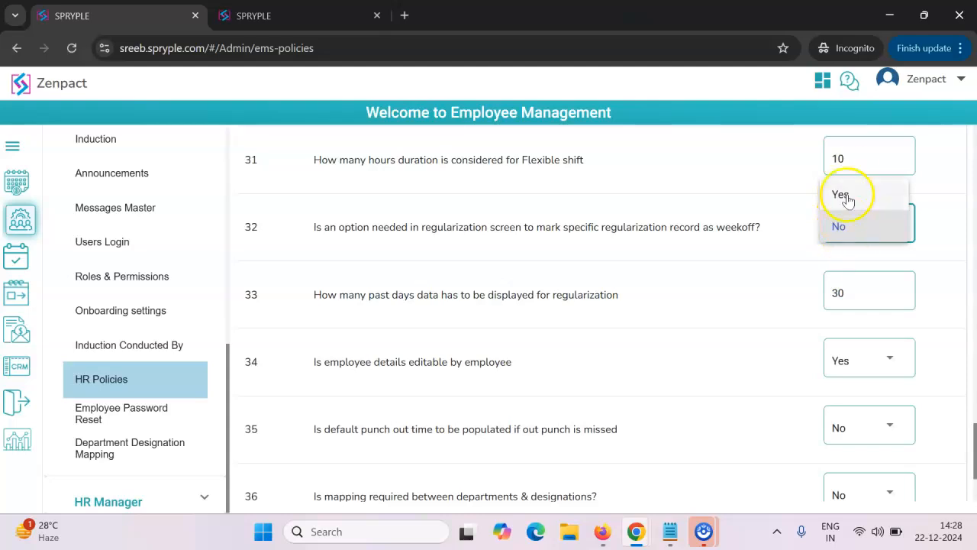
{"action": "left_click", "coordinate": [782, 242]}
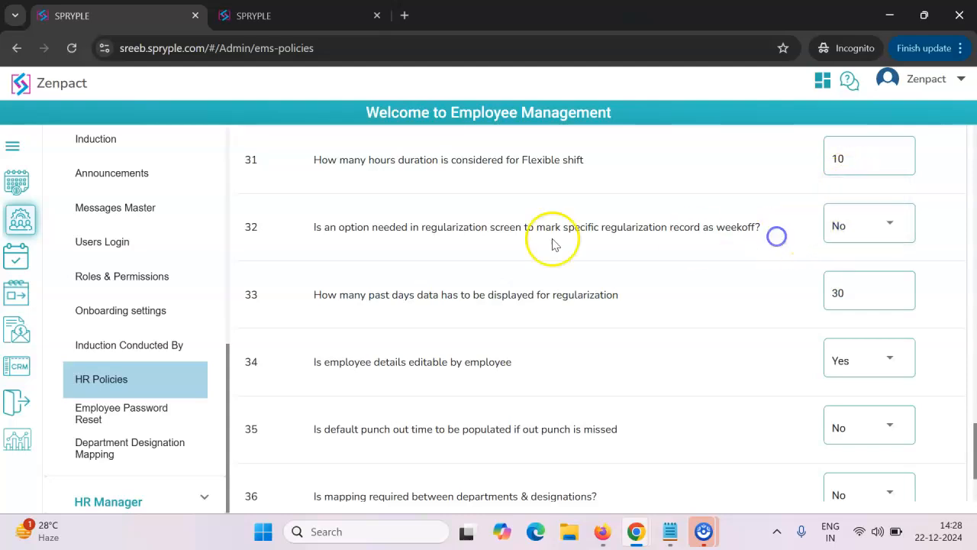
{"action": "left_click", "coordinate": [835, 234]}
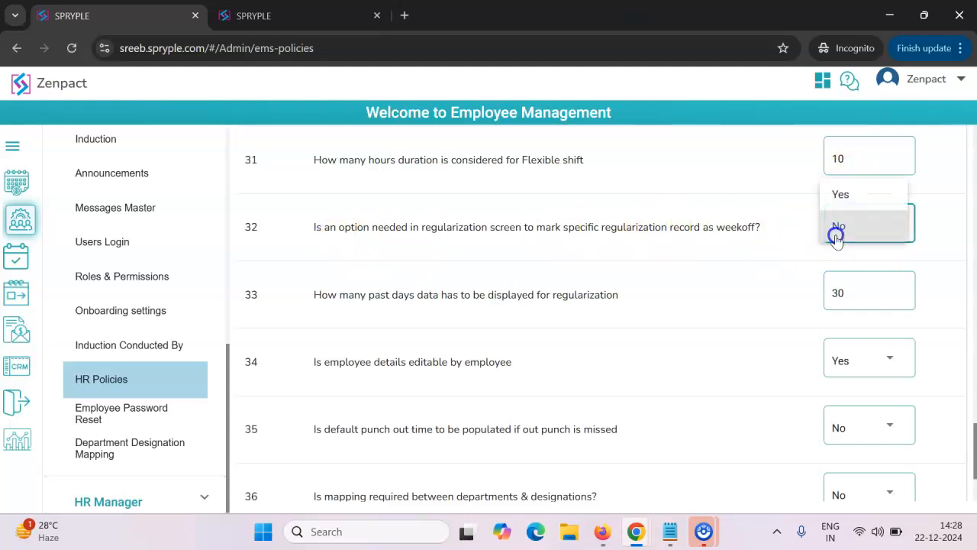
{"action": "left_click", "coordinate": [844, 191]}
{"action": "left_click", "coordinate": [845, 223]}
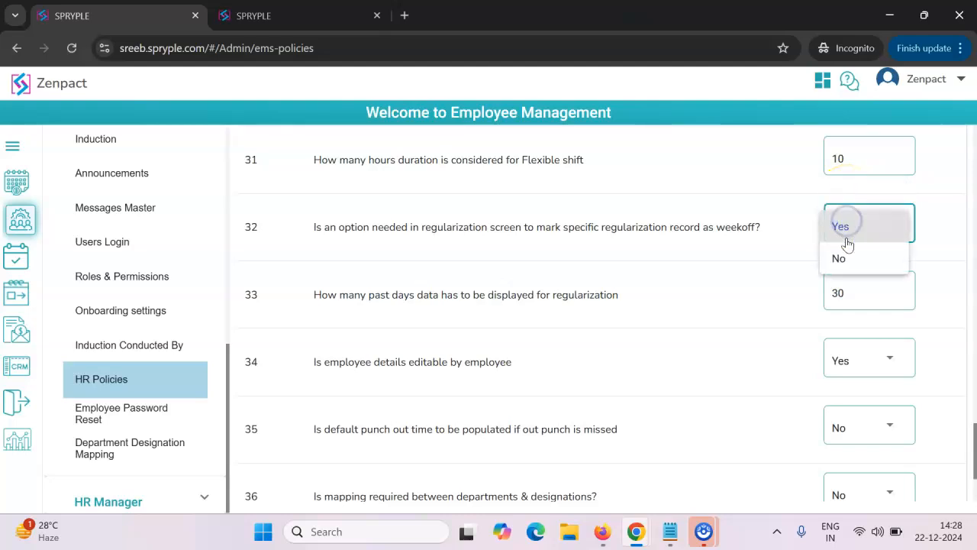
{"action": "left_click", "coordinate": [840, 260]}
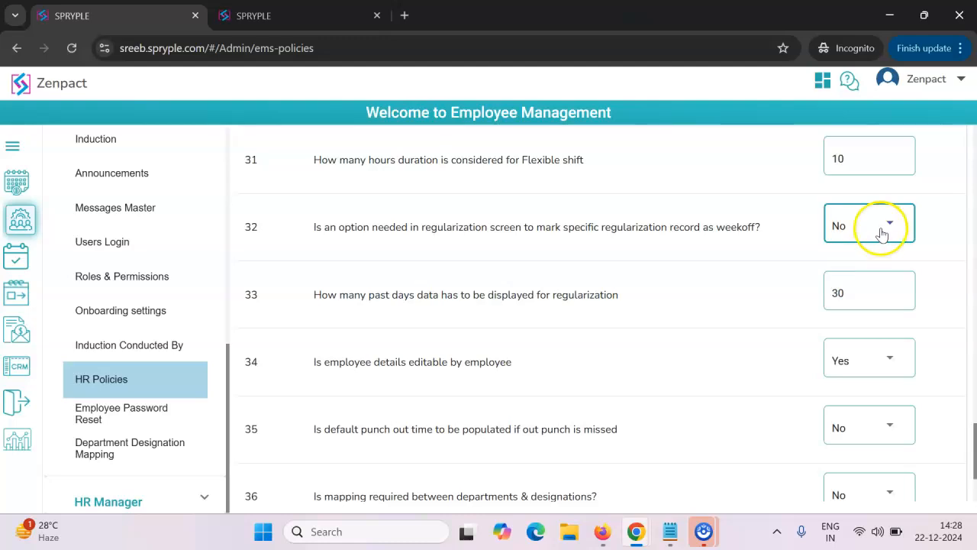
- Set the policy rule on marking specific regularization records as weekoff in the regularization screen to Yes
{"action": "left_click", "coordinate": [856, 230]}
{"action": "left_click", "coordinate": [840, 192]}
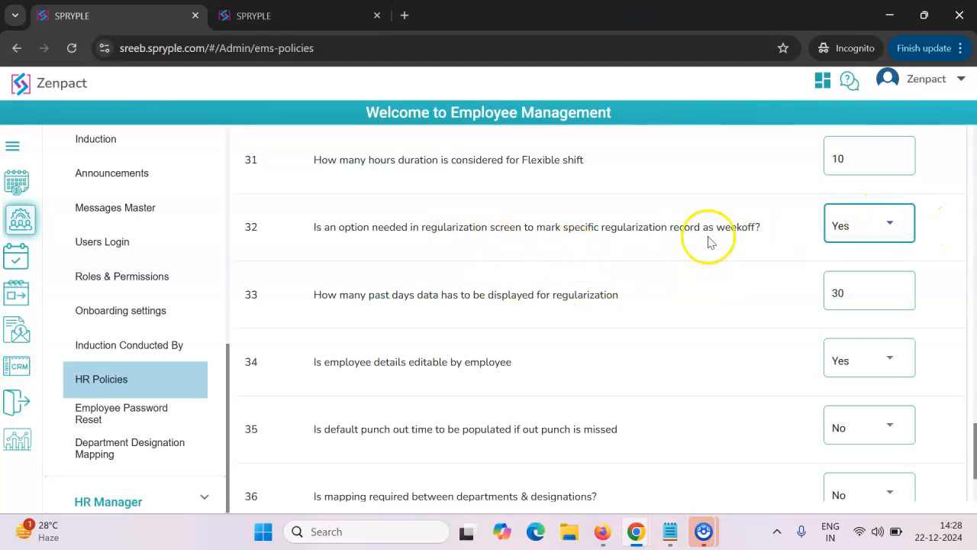
- Open for editing the number of past days of data displayed for regularization
{"action": "scroll", "coordinate": [716, 260], "scroll_direction": "down", "scroll_amount": 1}
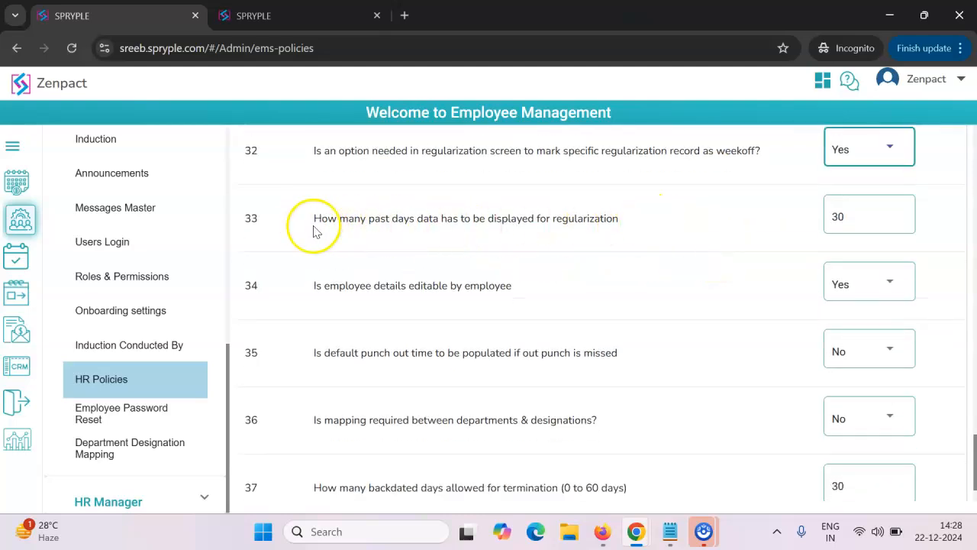
{"action": "left_click_drag", "start_coordinate": [310, 219], "coordinate": [641, 220]}
{"action": "left_click", "coordinate": [855, 217]}
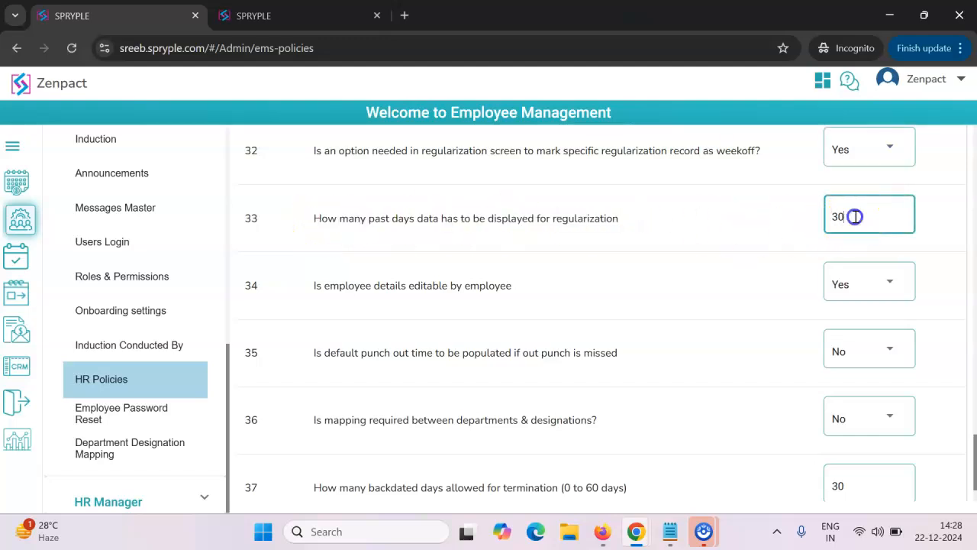